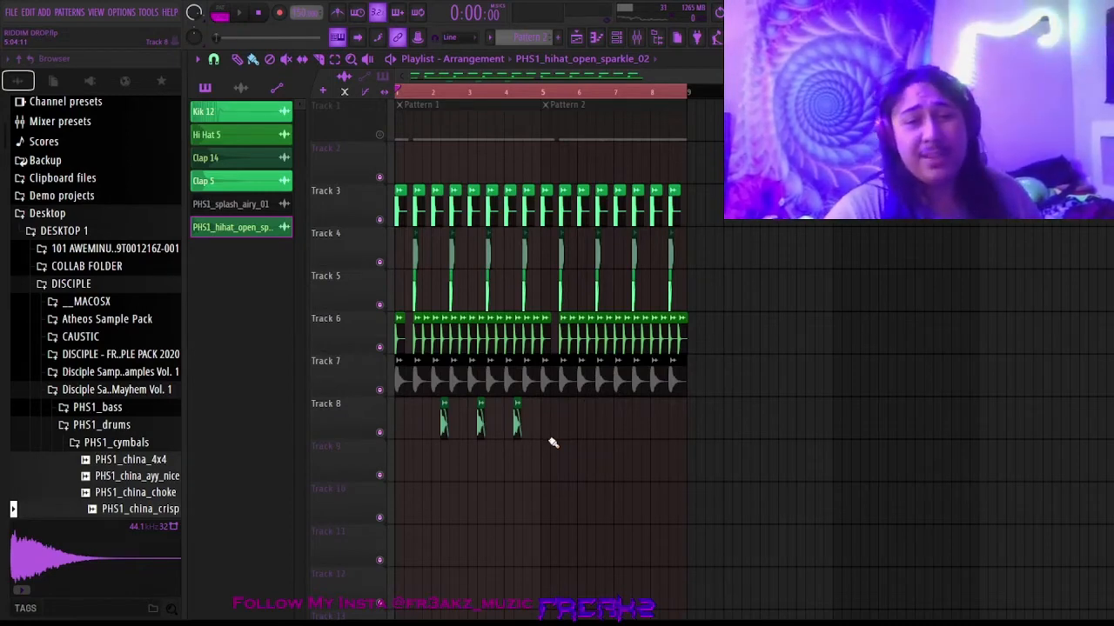
# Step: Play the full drum arrangement, then solo Track 7 together with Track 8 and listen to only those cymbal layers
pyautogui.press('space')
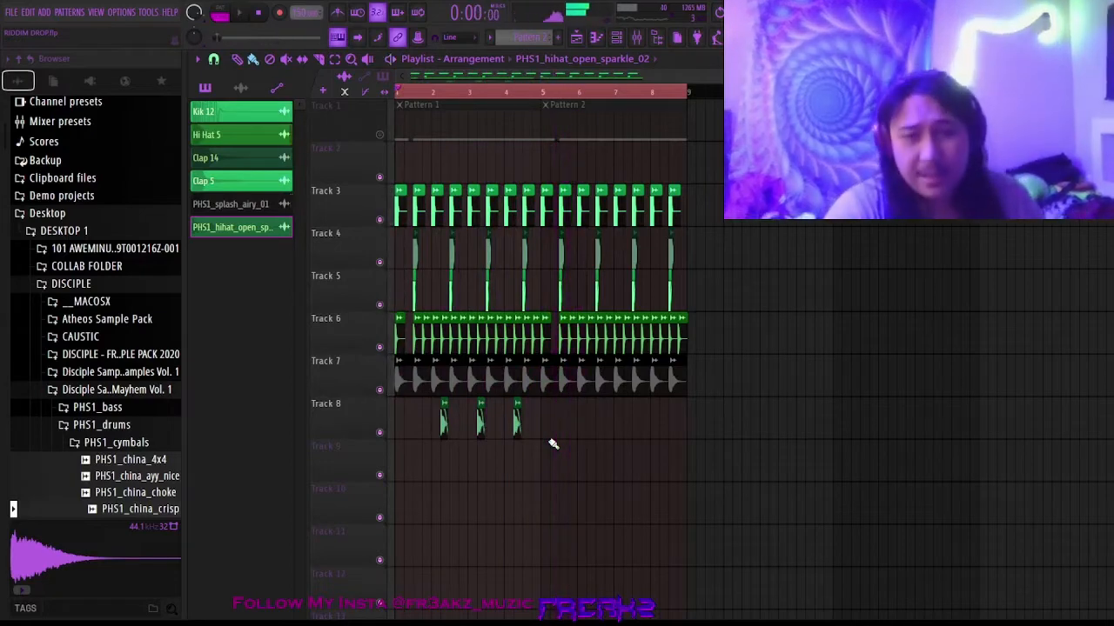
pyautogui.press('space')
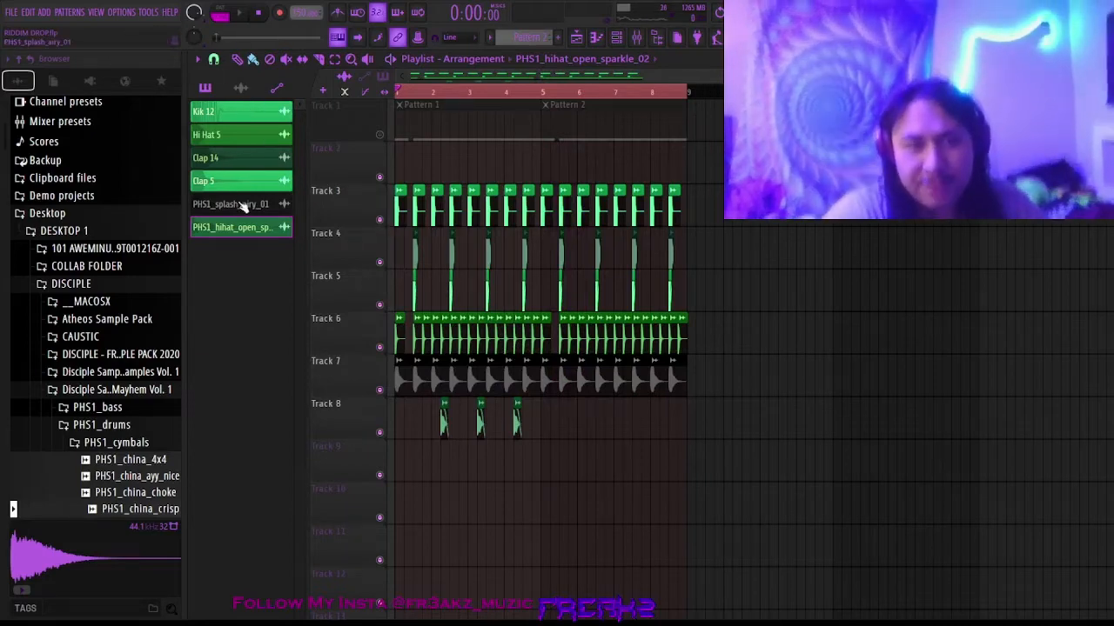
pyautogui.rightClick(379, 390)
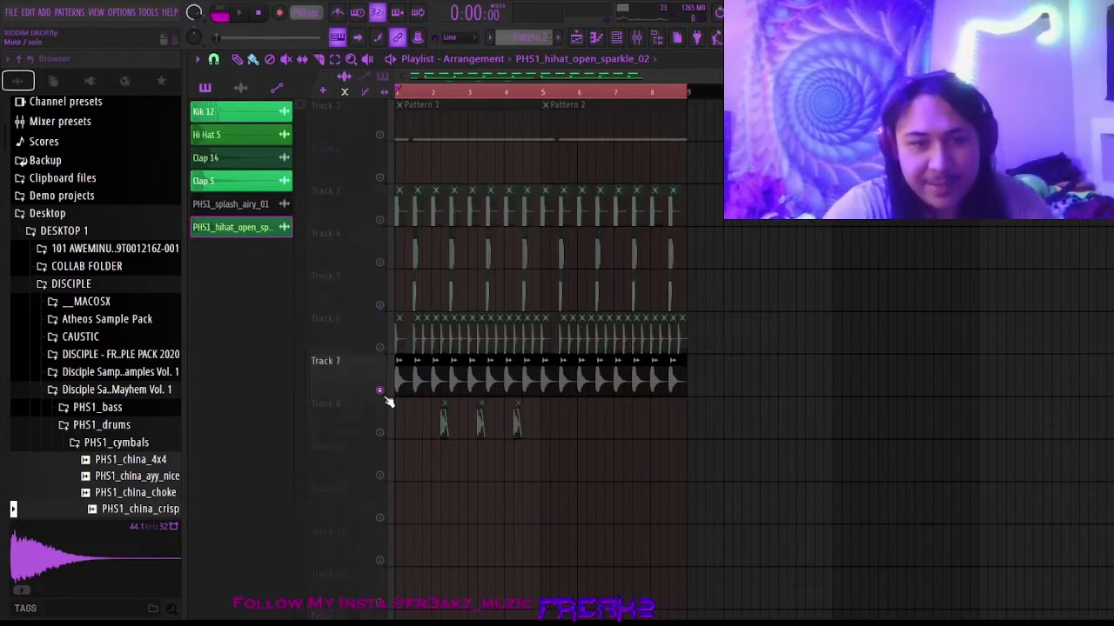
pyautogui.click(380, 434)
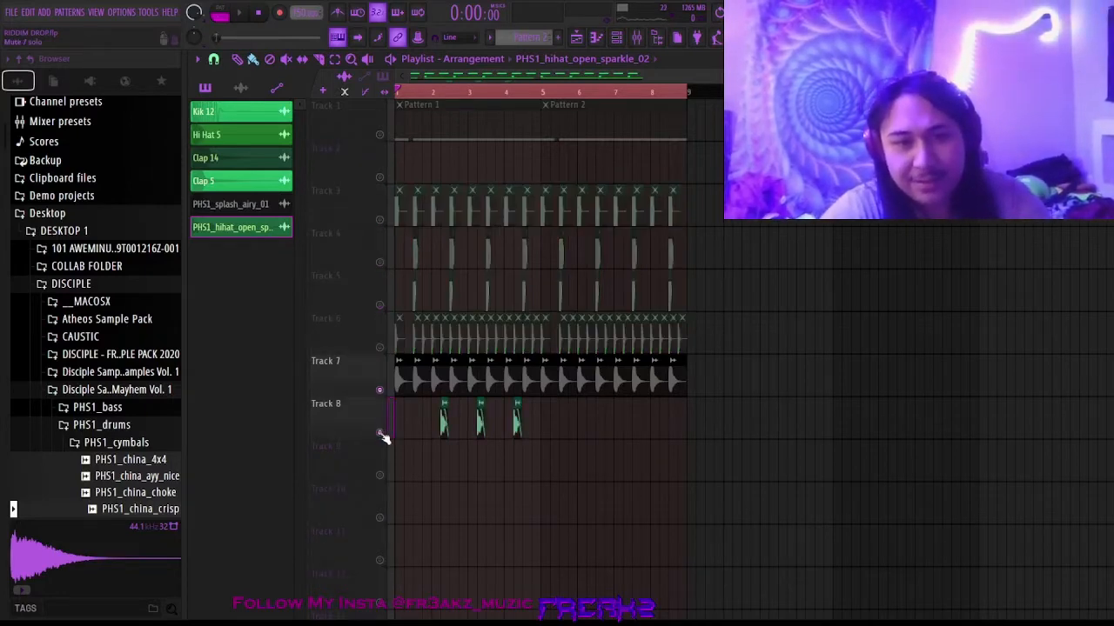
pyautogui.press('space')
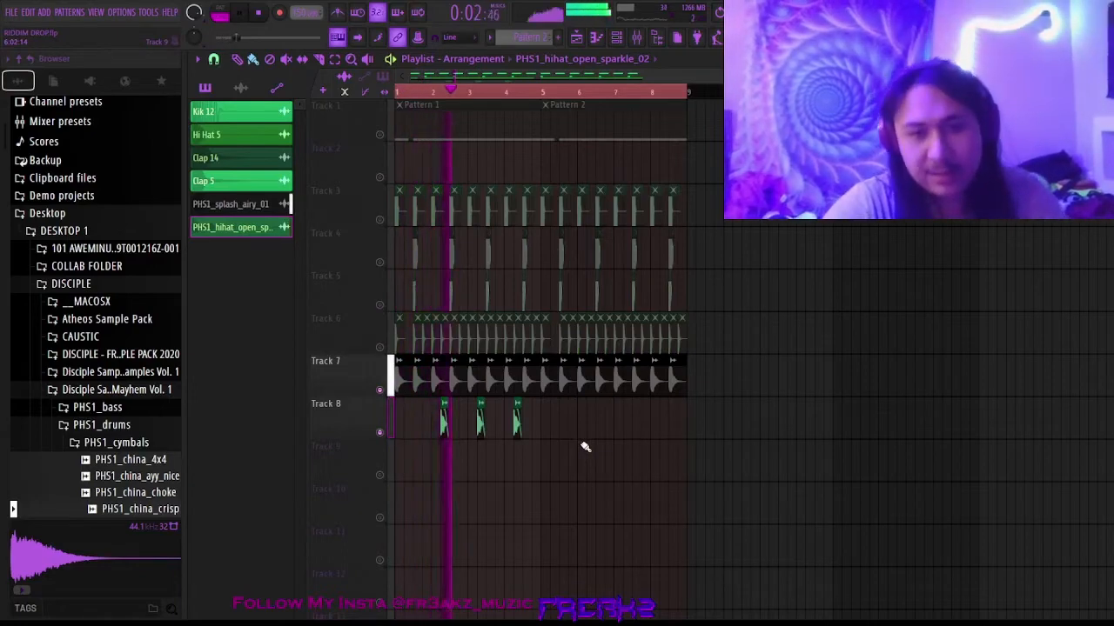
pyautogui.press('space')
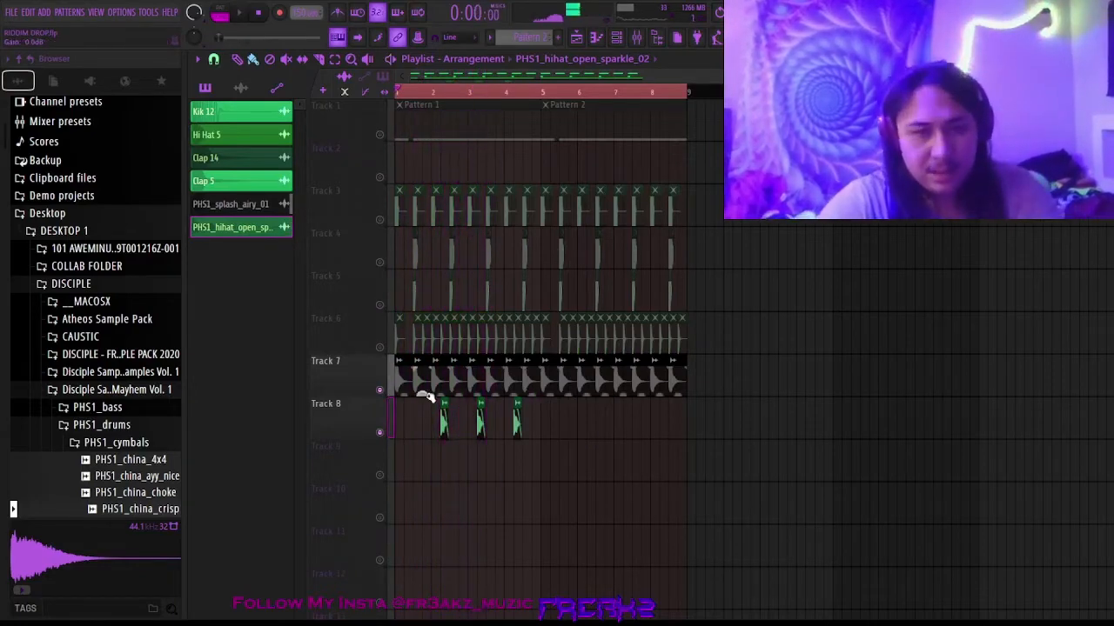
# Step: Bring all tracks back from solo, mute Track 1 and play the drums without the synth patterns
pyautogui.rightClick(380, 220)
pyautogui.rightClick(379, 219)
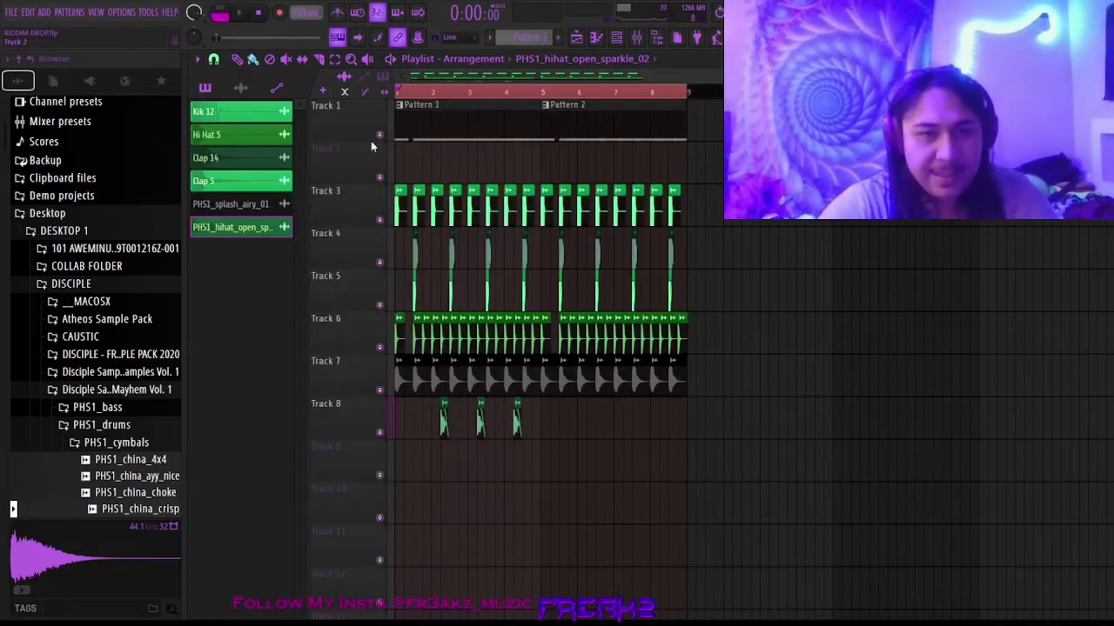
pyautogui.click(380, 135)
pyautogui.press('space')
pyautogui.press('space')
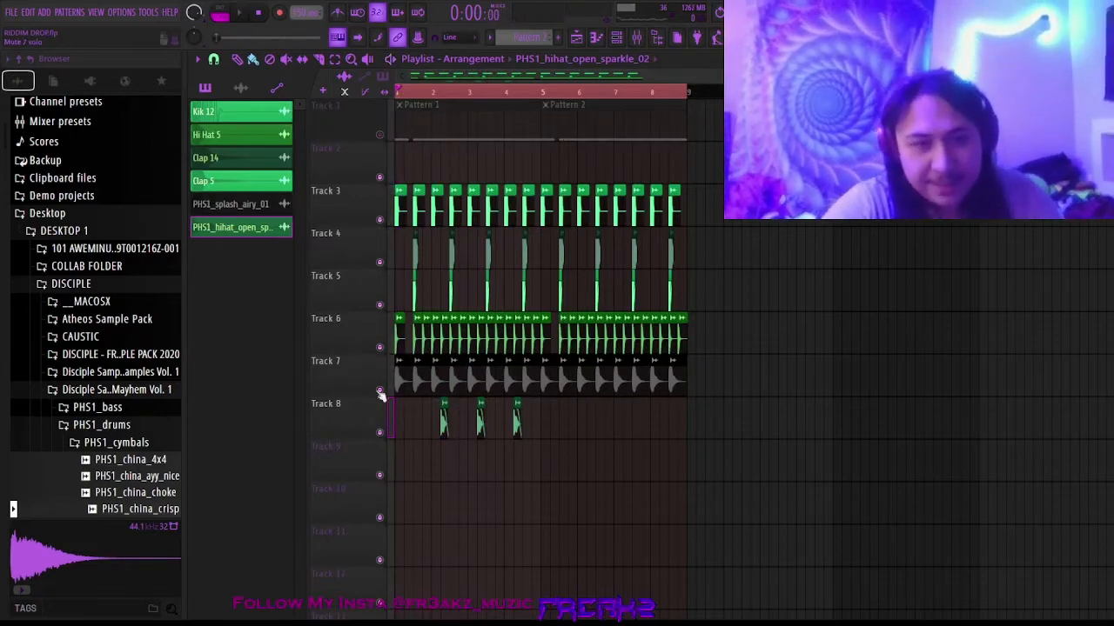
# Step: Mute Tracks 7 and 8 and play the remaining kick, clap and hi-hat tracks
pyautogui.click(379, 389)
pyautogui.click(379, 432)
pyautogui.press('space')
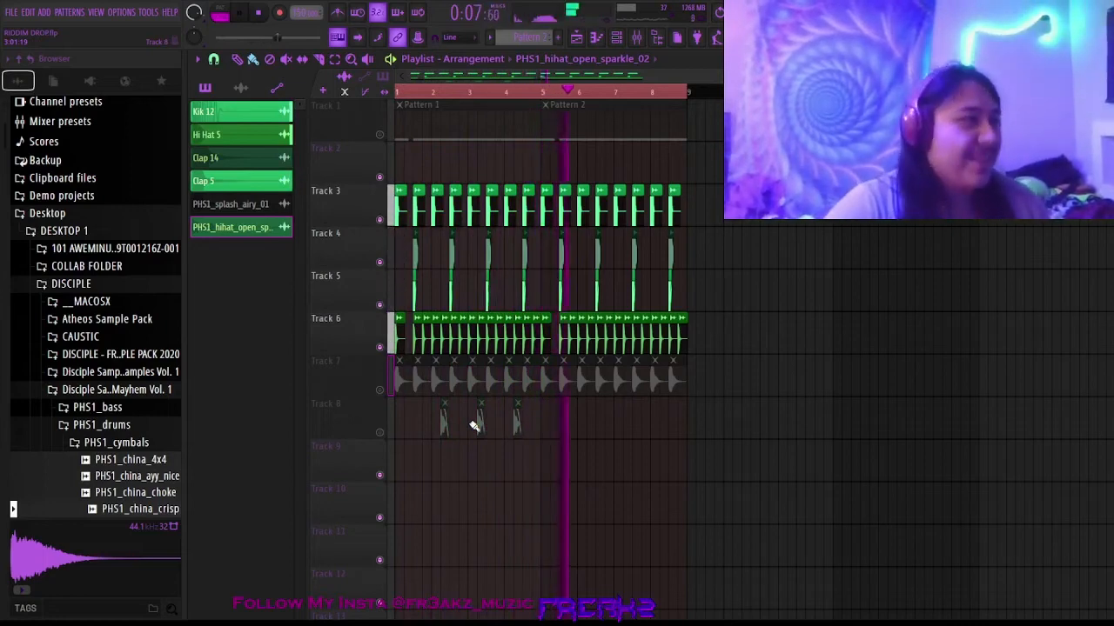
pyautogui.press('space')
# Step: Unmute Track 7 and play the drums again with the splash layer included
pyautogui.click(380, 389)
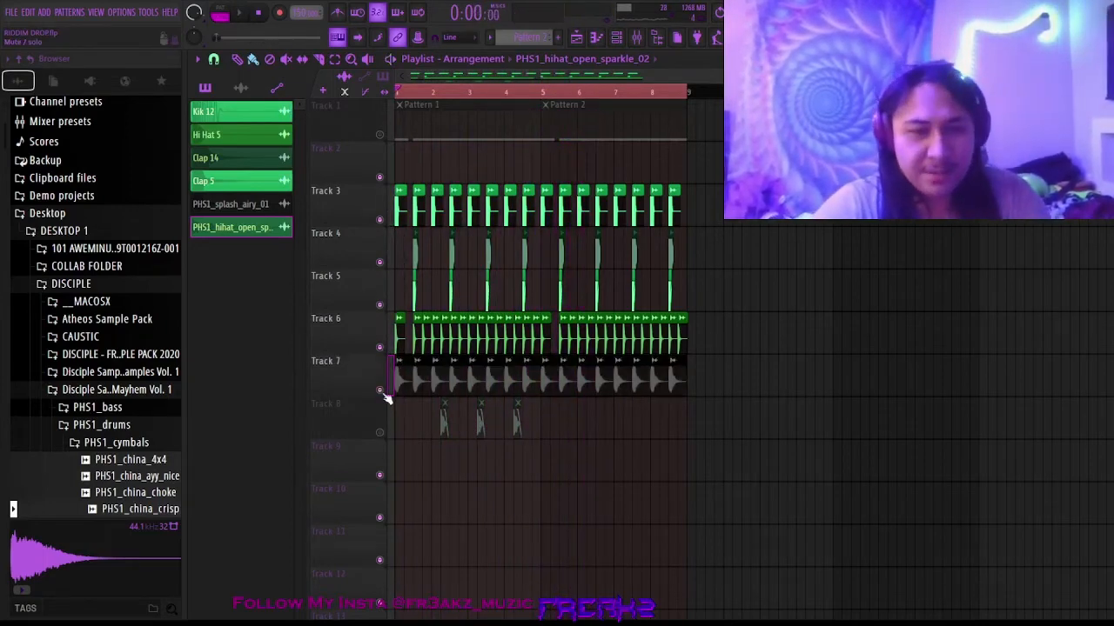
pyautogui.press('space')
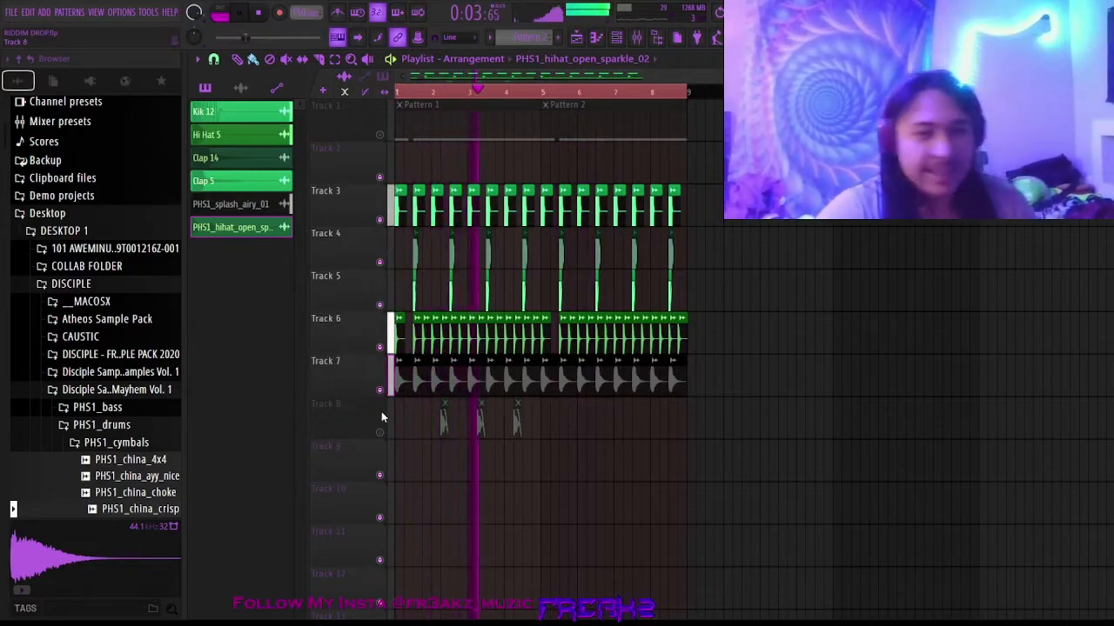
pyautogui.press('space')
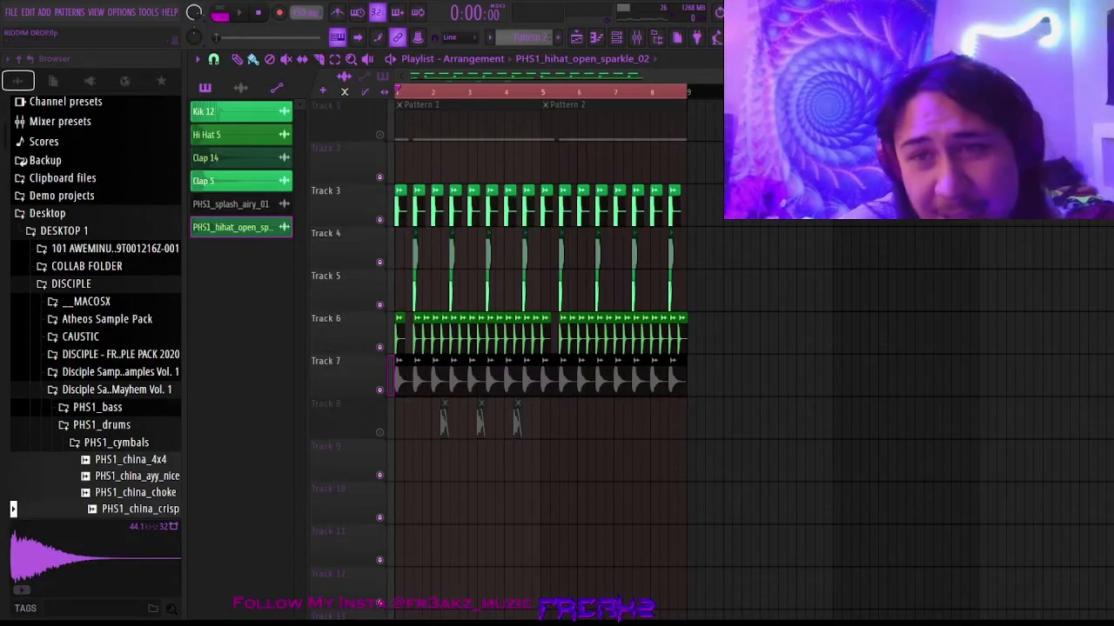
# Step: Look at the sample settings of the Kik 12 audio clip on Track 3, then close them
pyautogui.scroll(3, 490, 233)
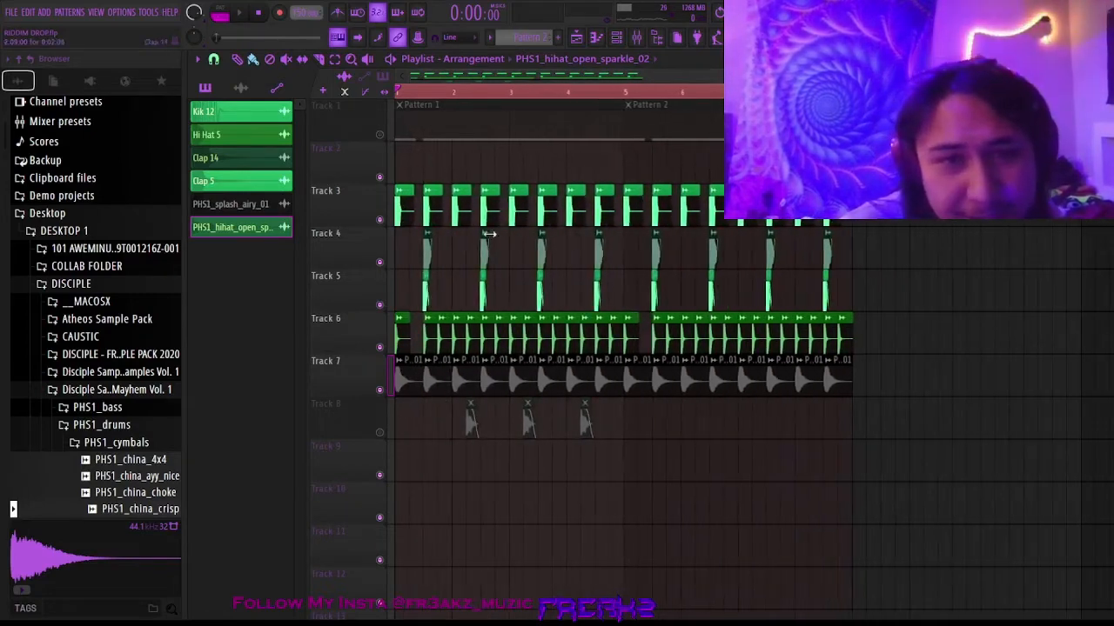
pyautogui.click(510, 224)
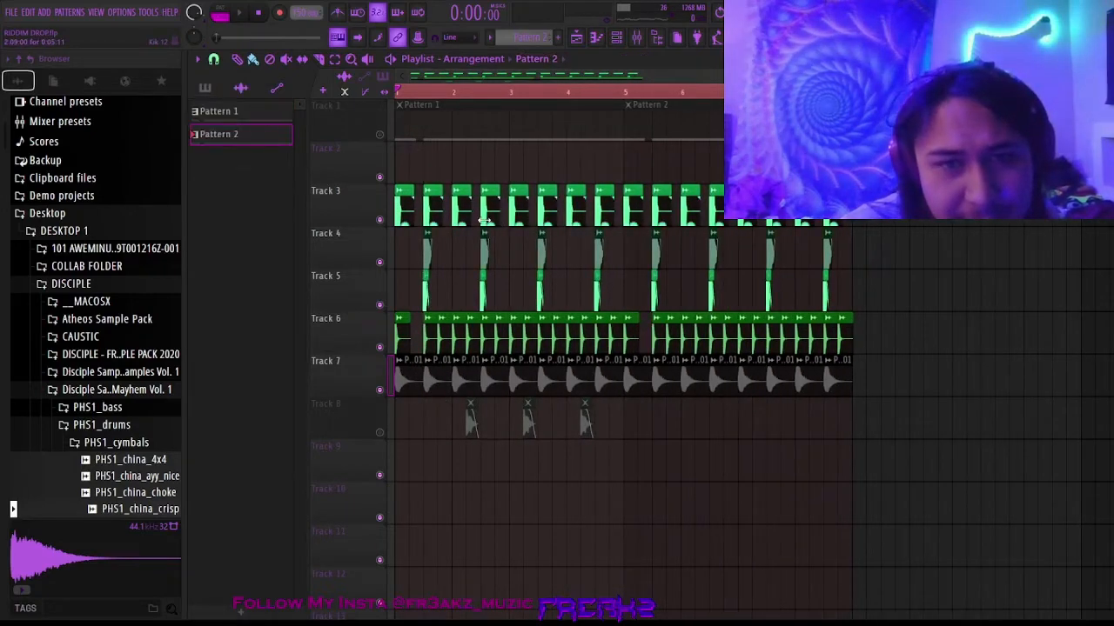
pyautogui.click(491, 210)
pyautogui.doubleClick(493, 208)
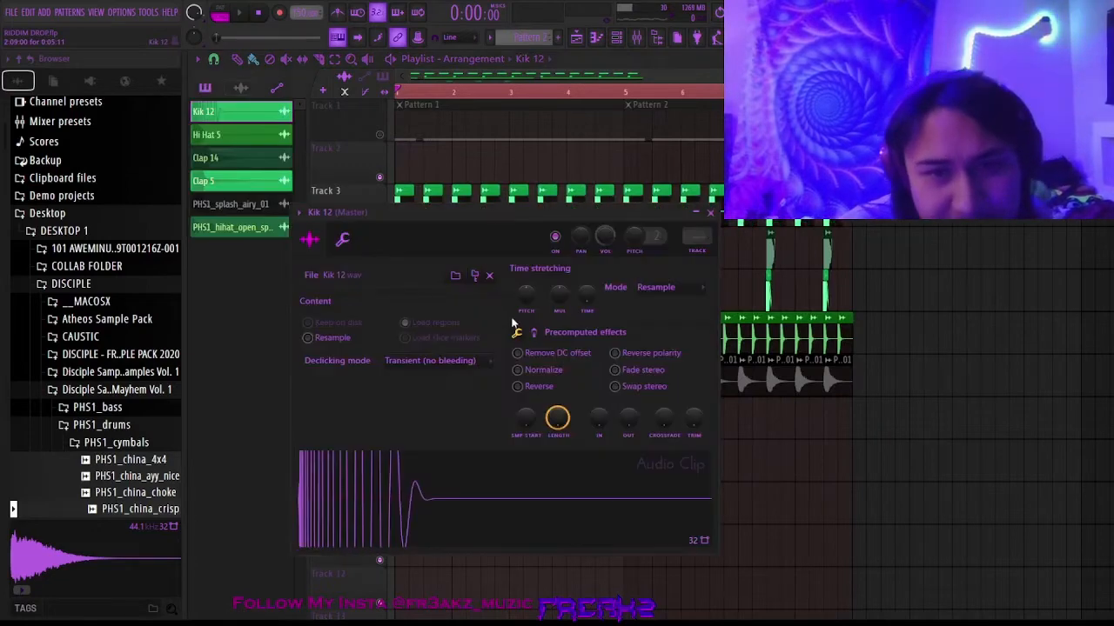
pyautogui.click(711, 213)
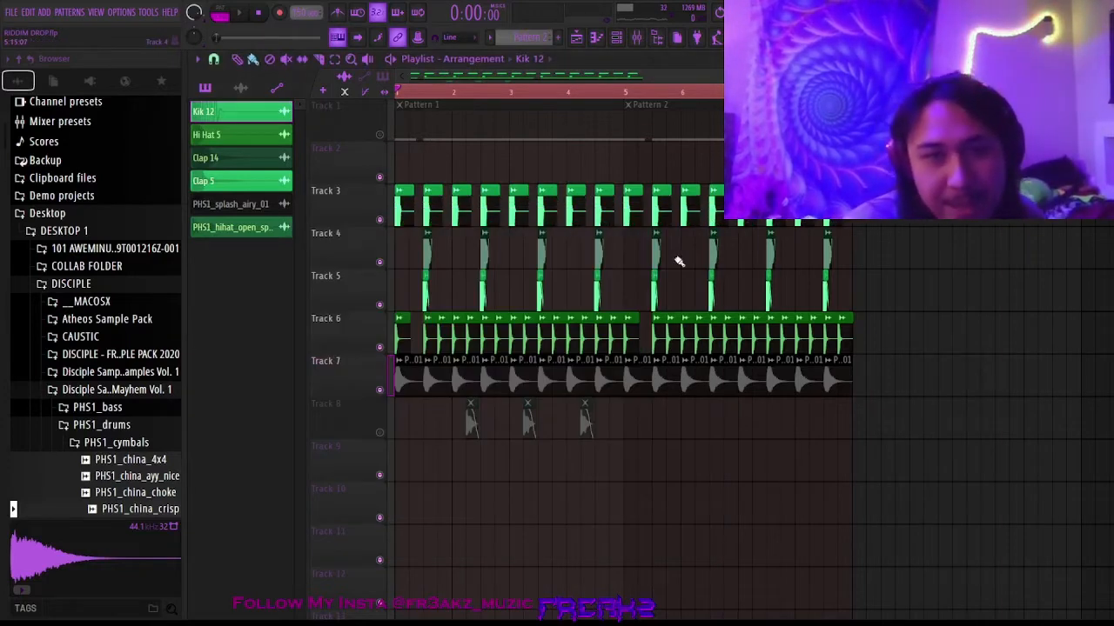
# Step: Solo Track 1 and open the first Vital synth from the Unsorted channel group
pyautogui.rightClick(382, 136)
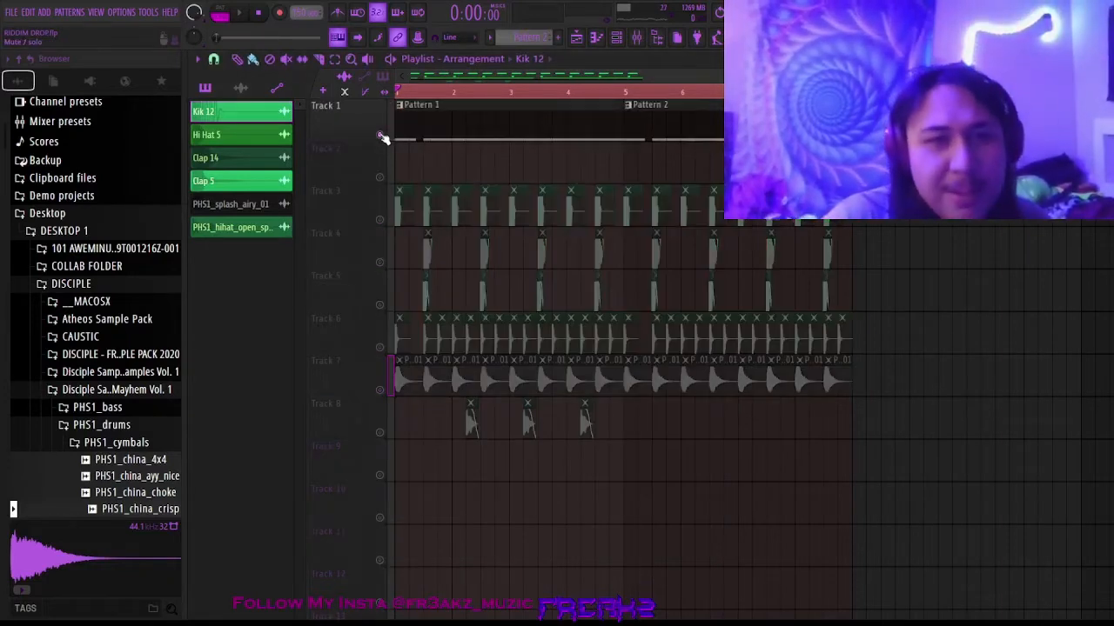
pyautogui.click(616, 36)
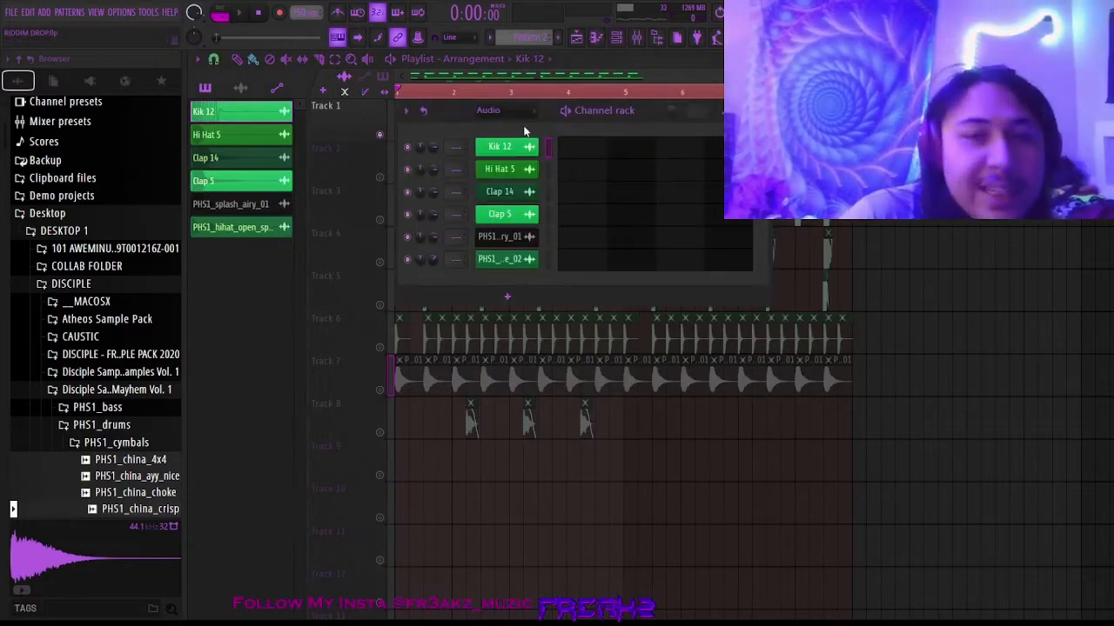
pyautogui.press('pagedown')
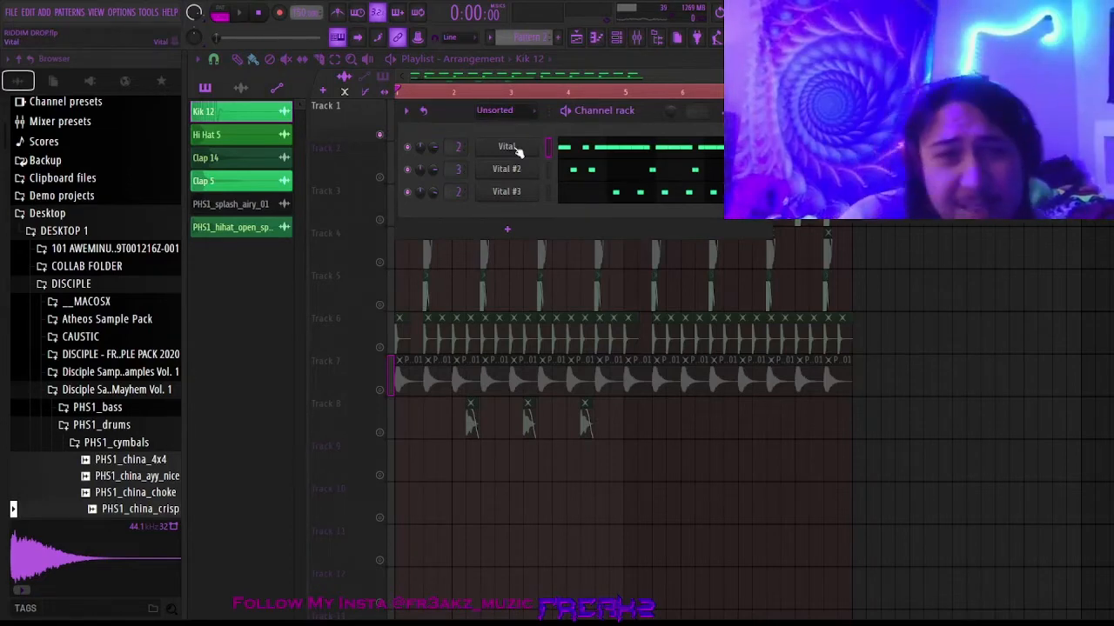
pyautogui.click(510, 148)
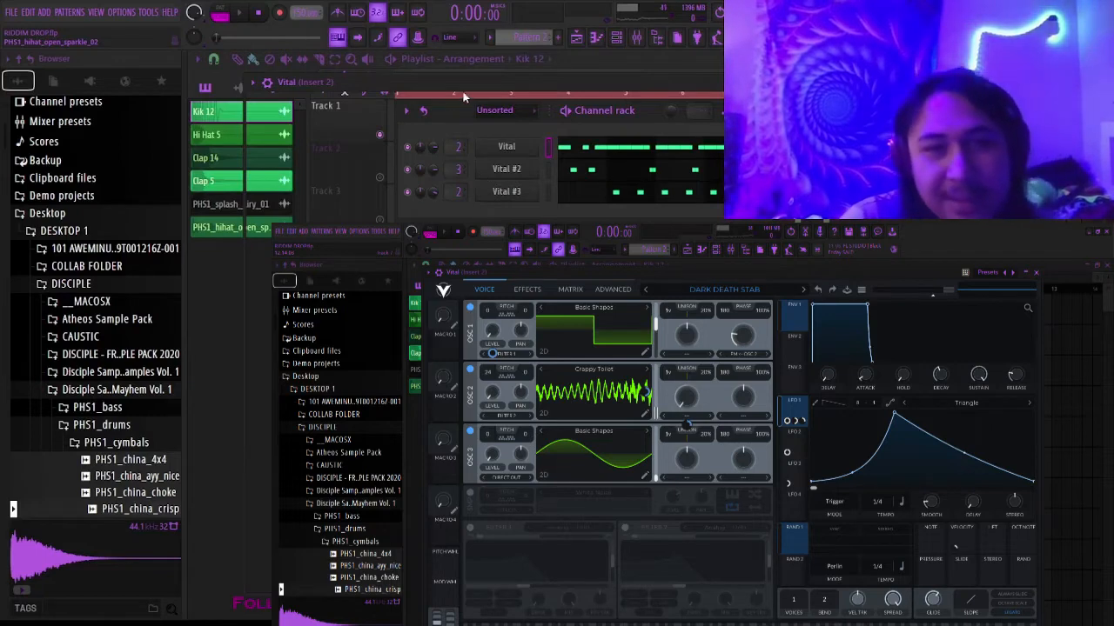
# Step: Play the soloed Vital patterns twice to hear the bass sounds on their own
pyautogui.press('space')
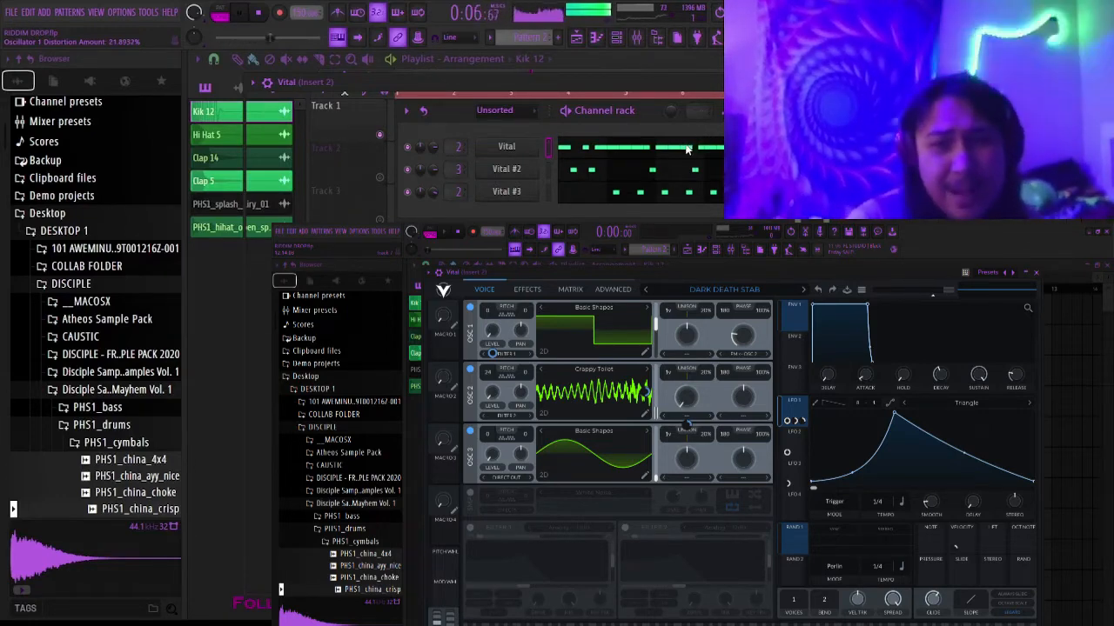
pyautogui.press('space')
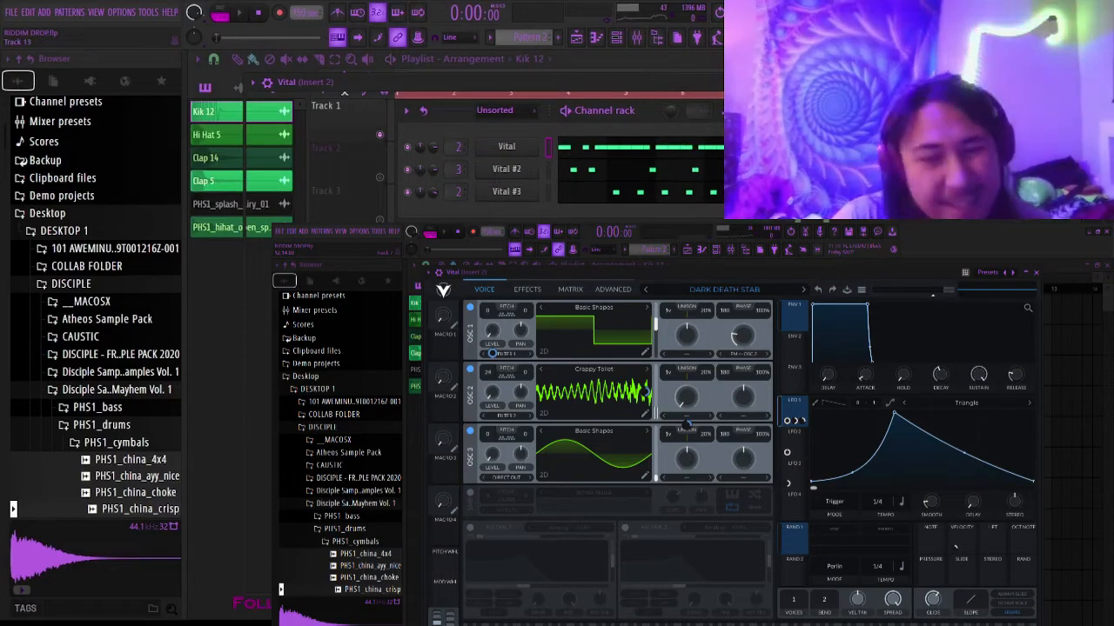
pyautogui.press('space')
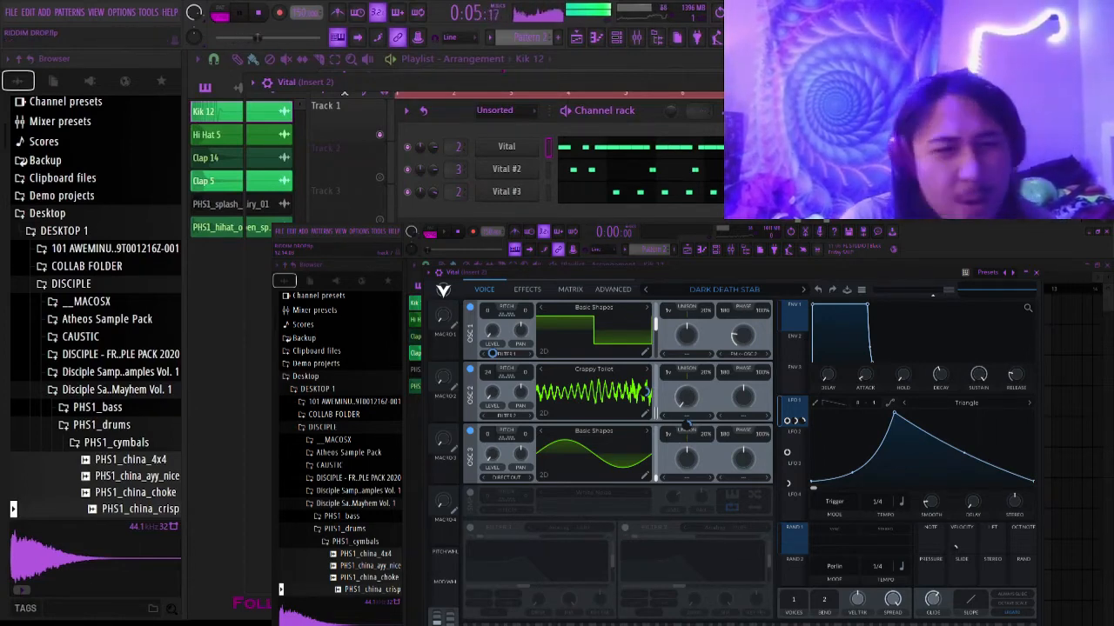
pyautogui.press('space')
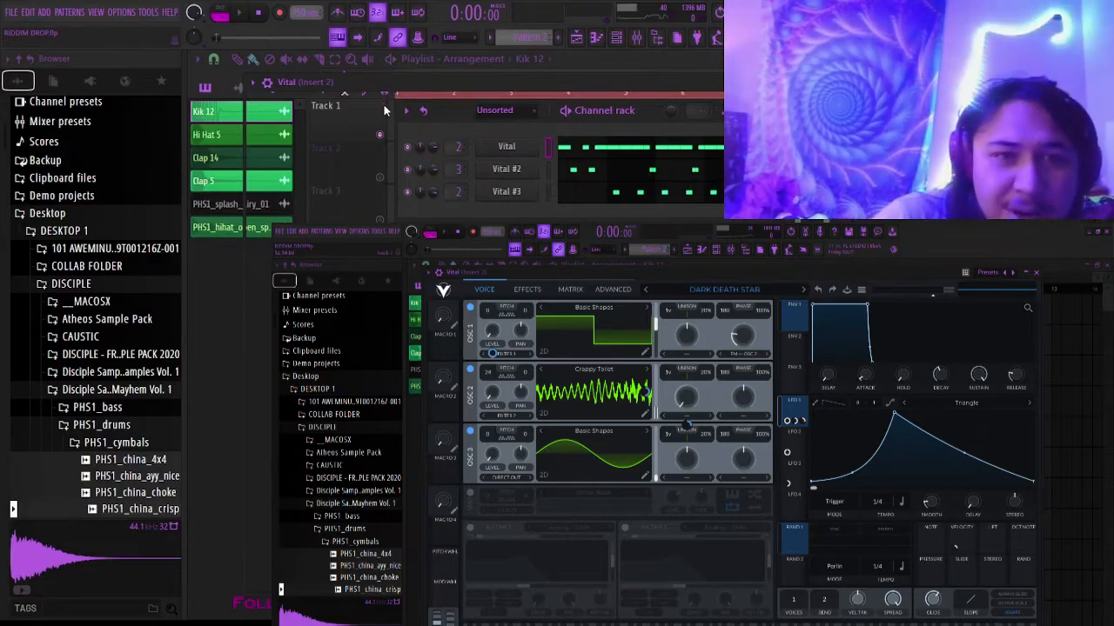
# Step: Switch off Vital's distortion, chorus and compressor effects and play the patterns
pyautogui.click(311, 227)
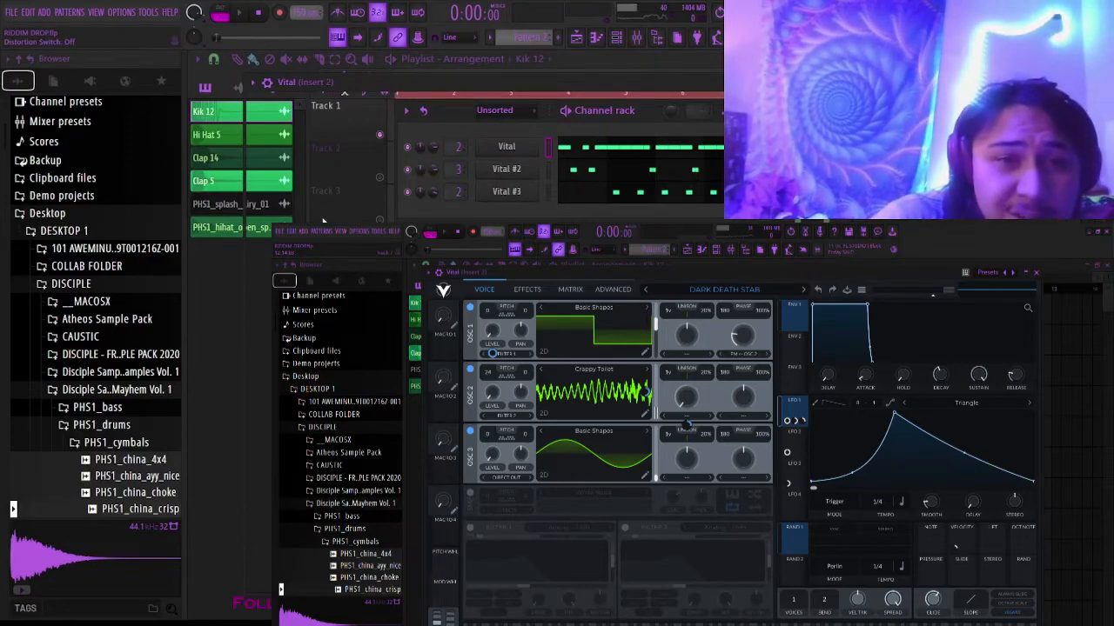
pyautogui.click(308, 176)
pyautogui.click(313, 134)
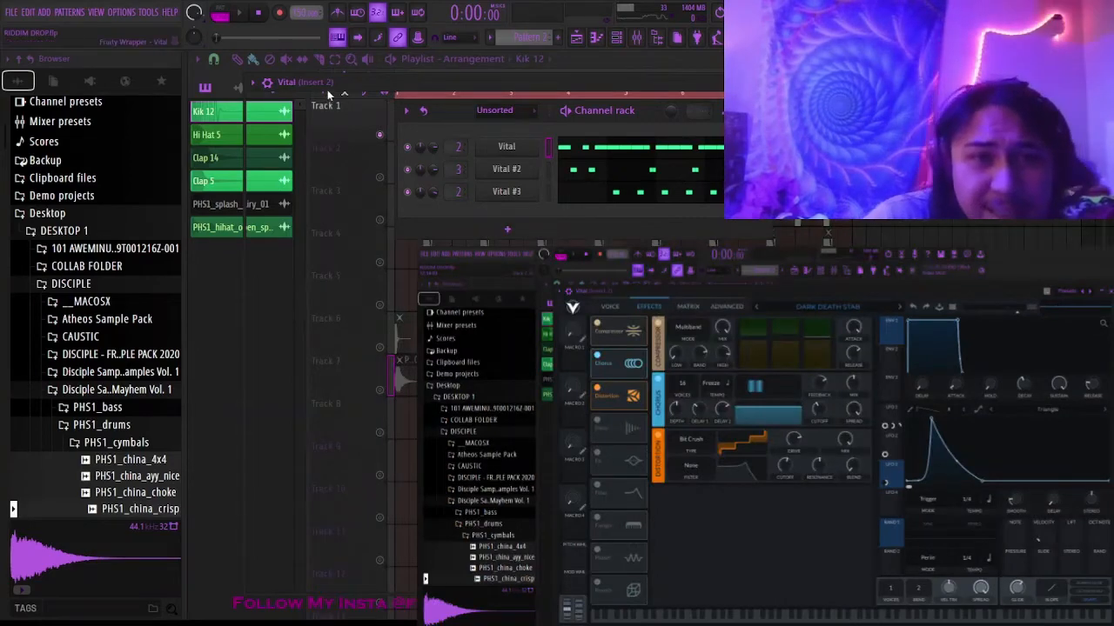
pyautogui.press('space')
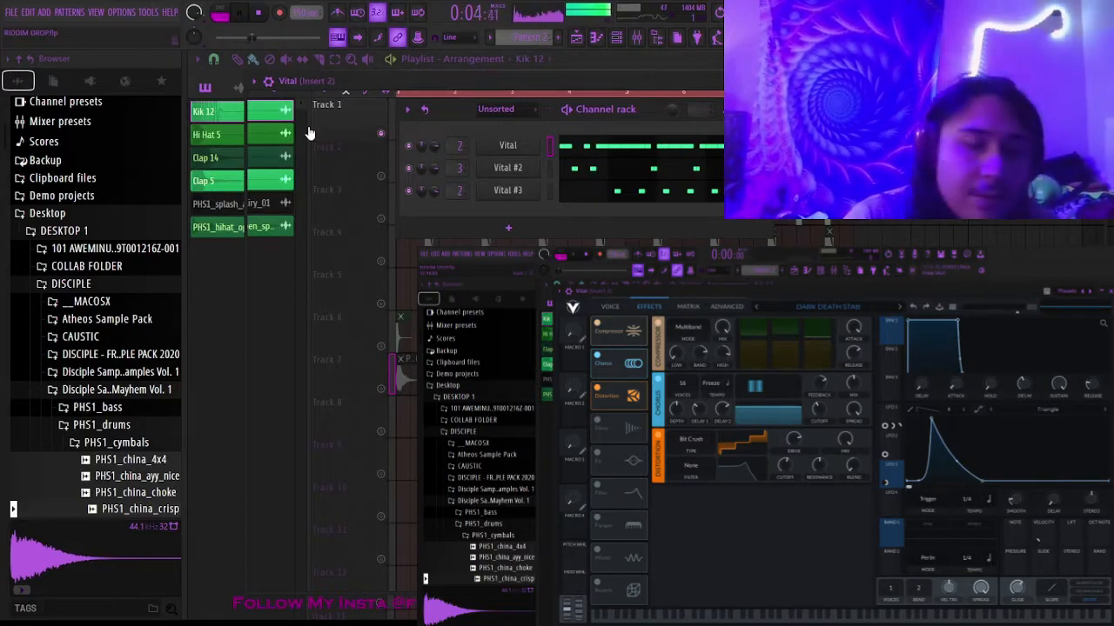
pyautogui.press('space')
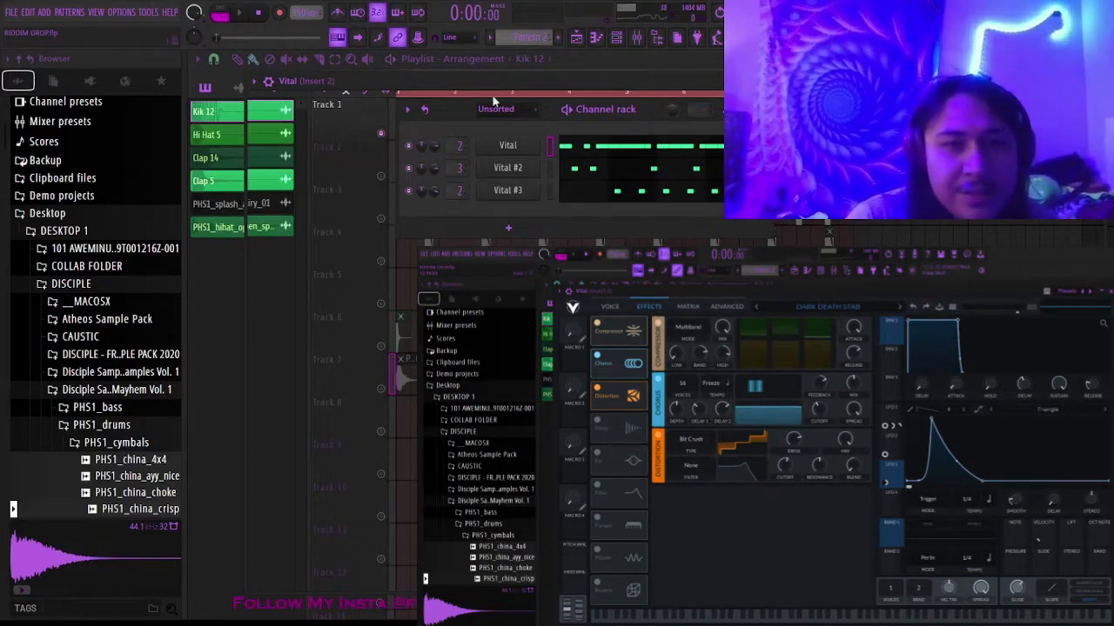
# Step: Move the Vital window aside, take Track 1 out of solo so all tracks play, and reopen the channel rack
pyautogui.moveTo(365, 89); pyautogui.dragTo(674, 97)
pyautogui.rightClick(383, 138)
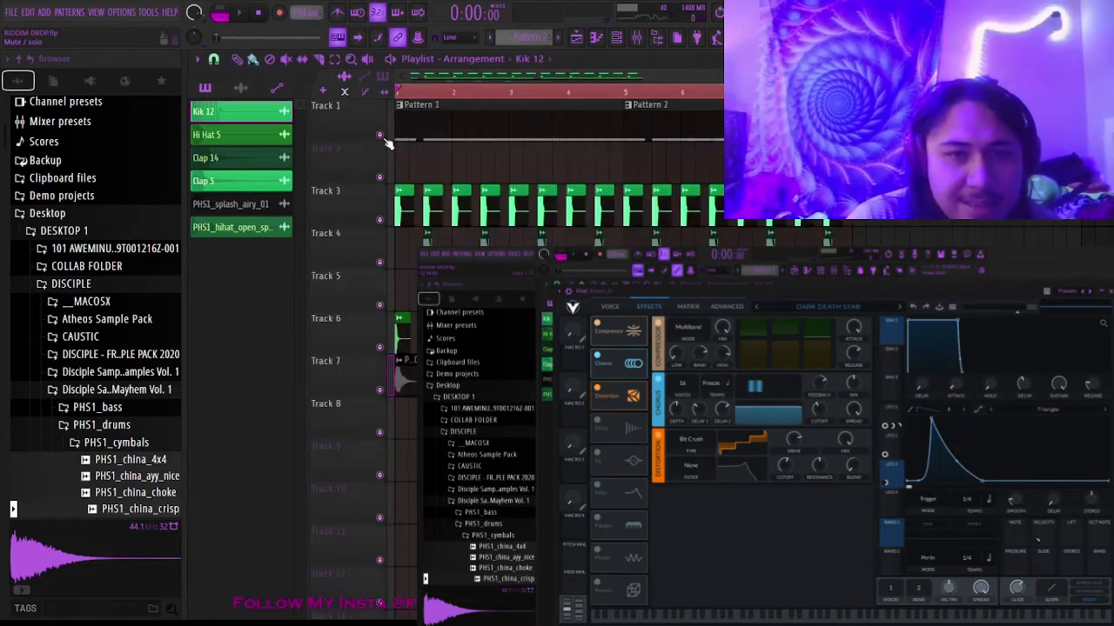
pyautogui.click(616, 36)
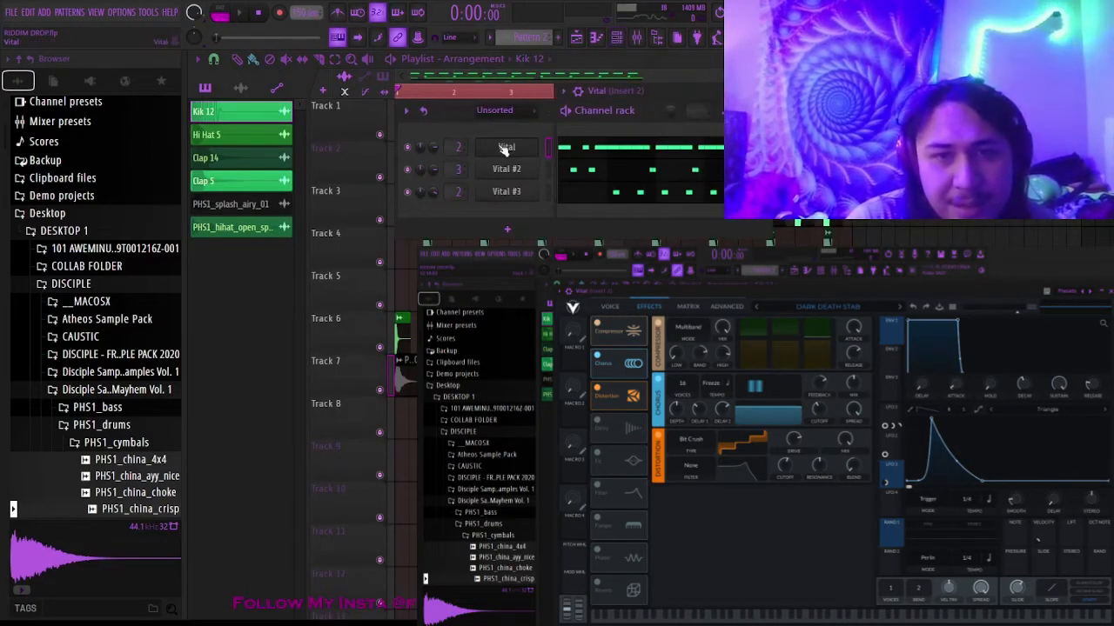
# Step: Play the full arrangement repeatedly, shifting the open windows aside, to examine Vital's oscillators, LFO 3 and effects
pyautogui.press('space')
pyautogui.moveTo(660, 112); pyautogui.dragTo(456, 114)
pyautogui.press('space')
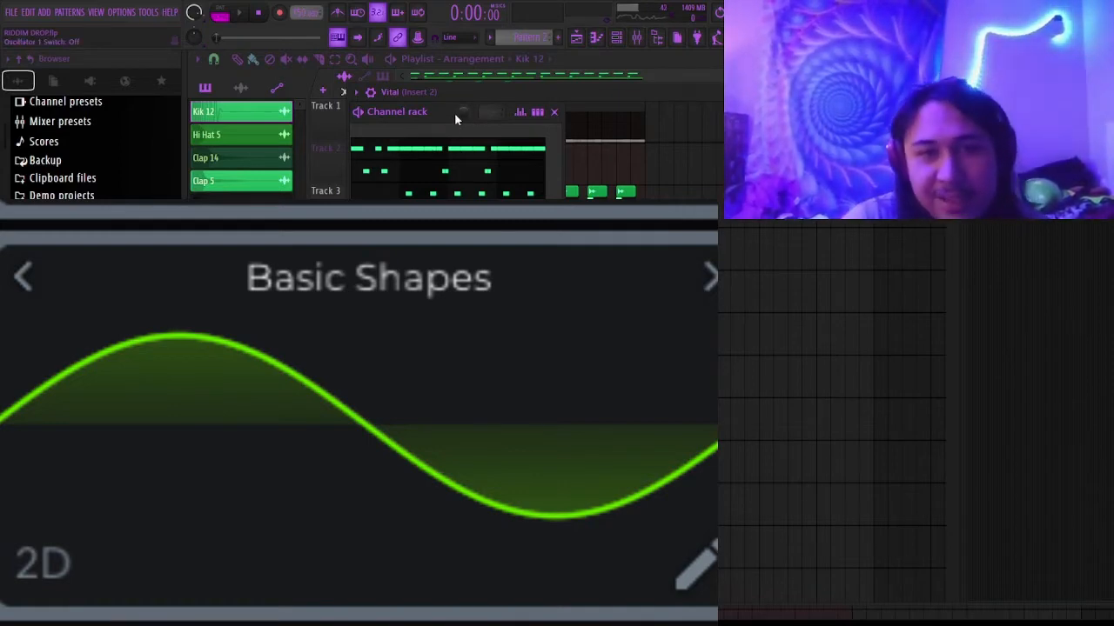
pyautogui.press('space')
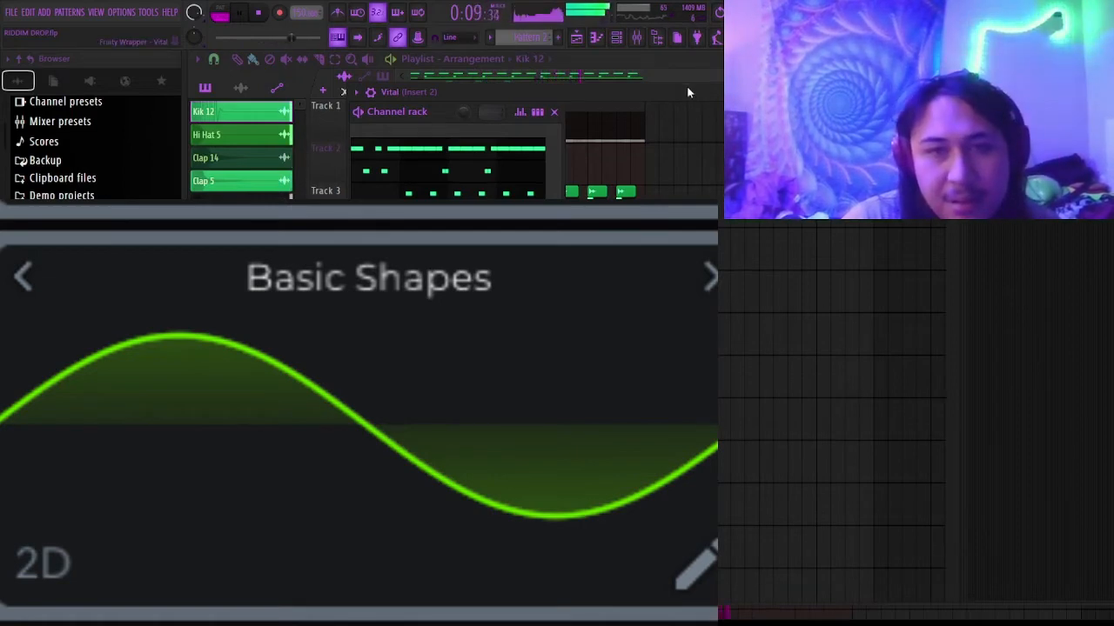
pyautogui.press('space')
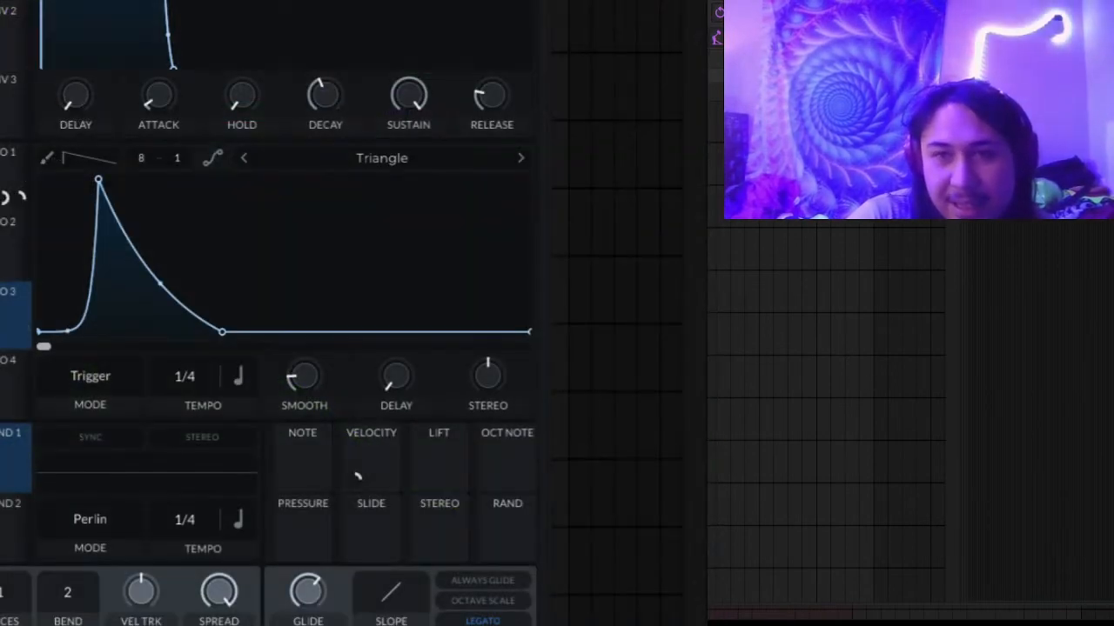
pyautogui.moveTo(836, 97); pyautogui.dragTo(716, 93)
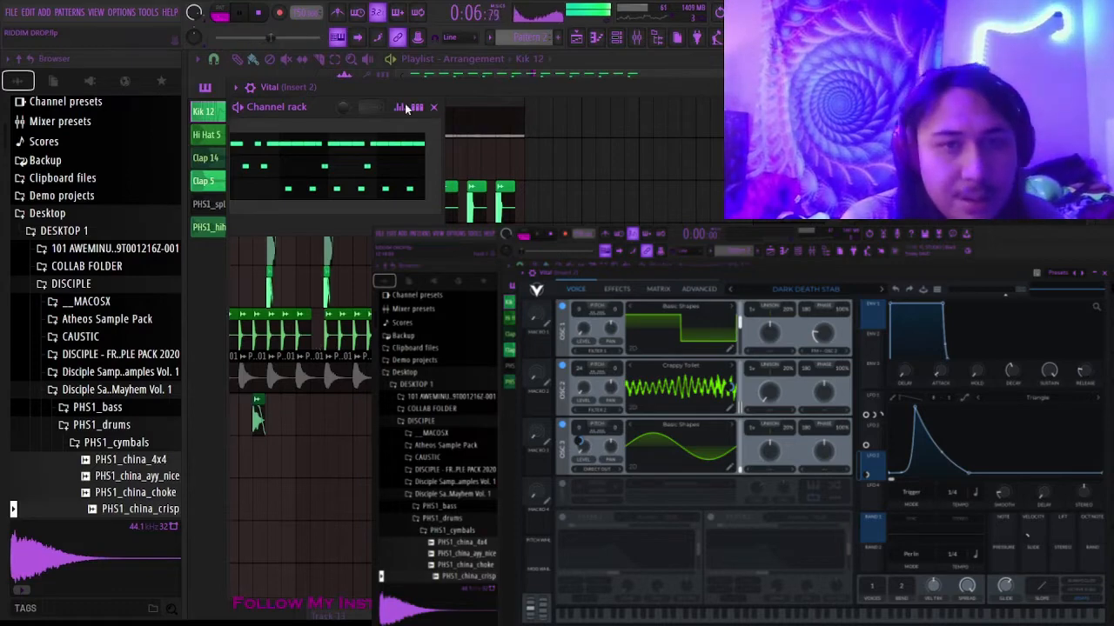
pyautogui.press('space')
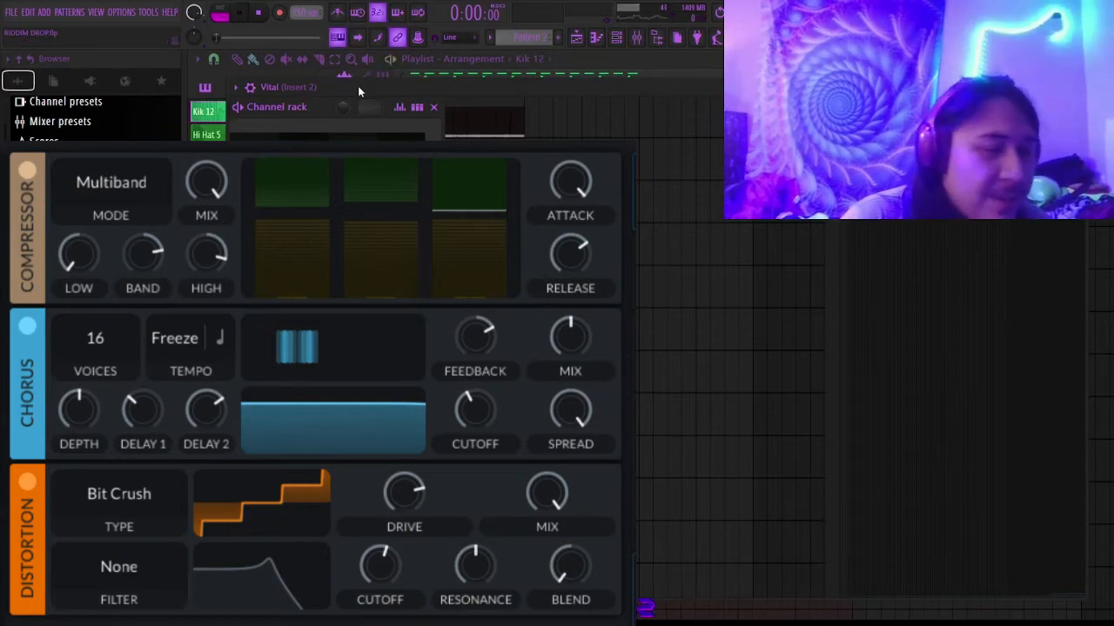
# Step: Play the arrangement in short passes, shifting the Vital window aside, to examine its FM-modulated oscillator 1, oscillator 3 and effects chain
pyautogui.press('space')
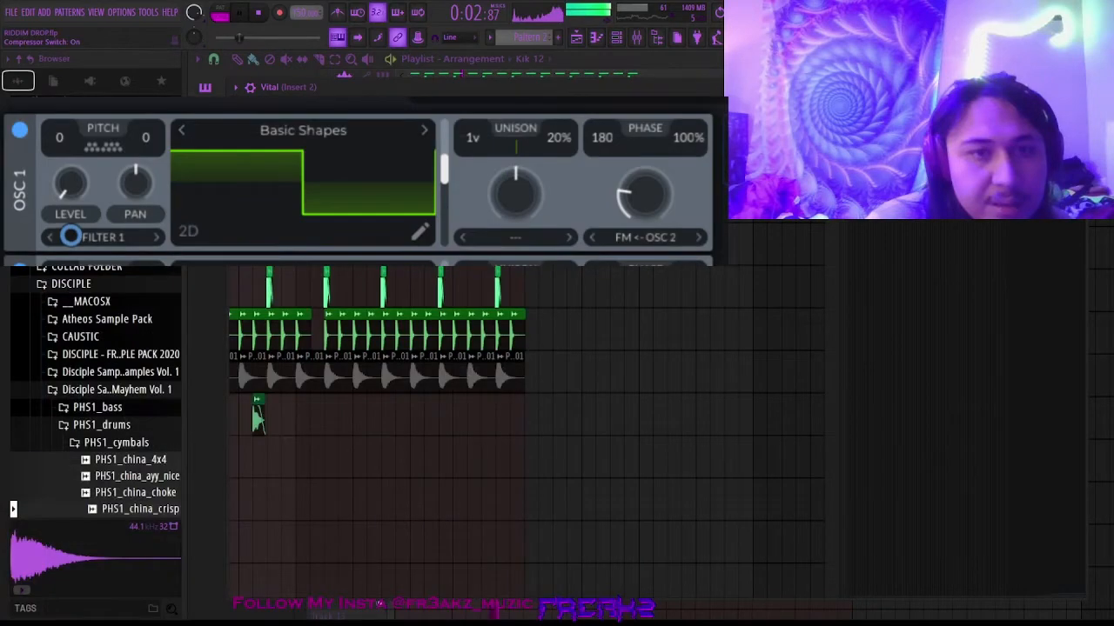
pyautogui.press('space')
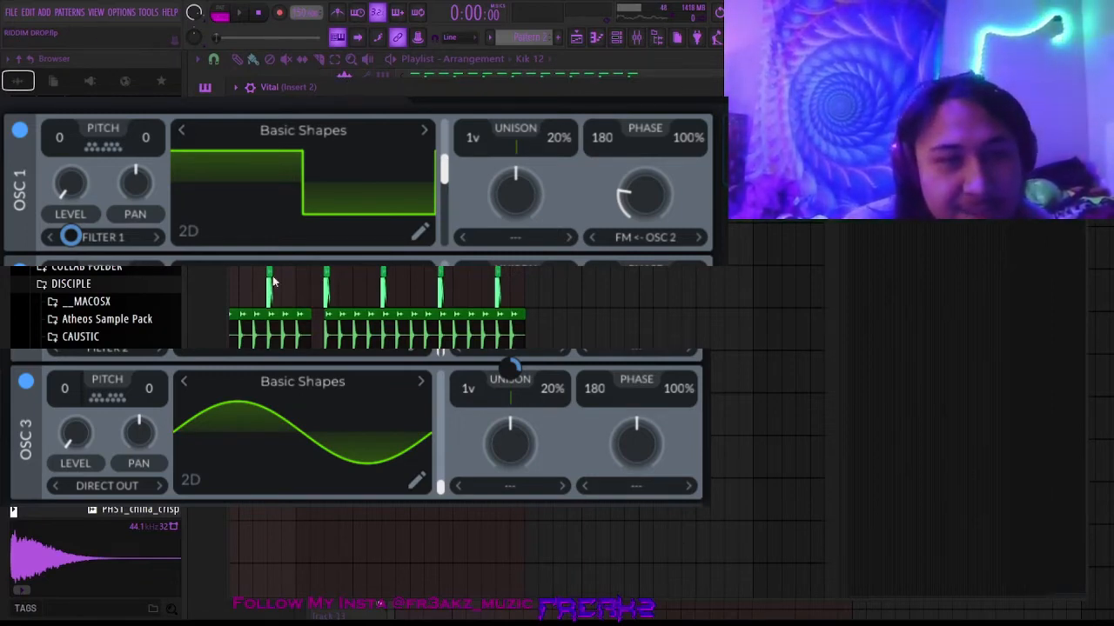
pyautogui.moveTo(386, 78); pyautogui.dragTo(391, 63)
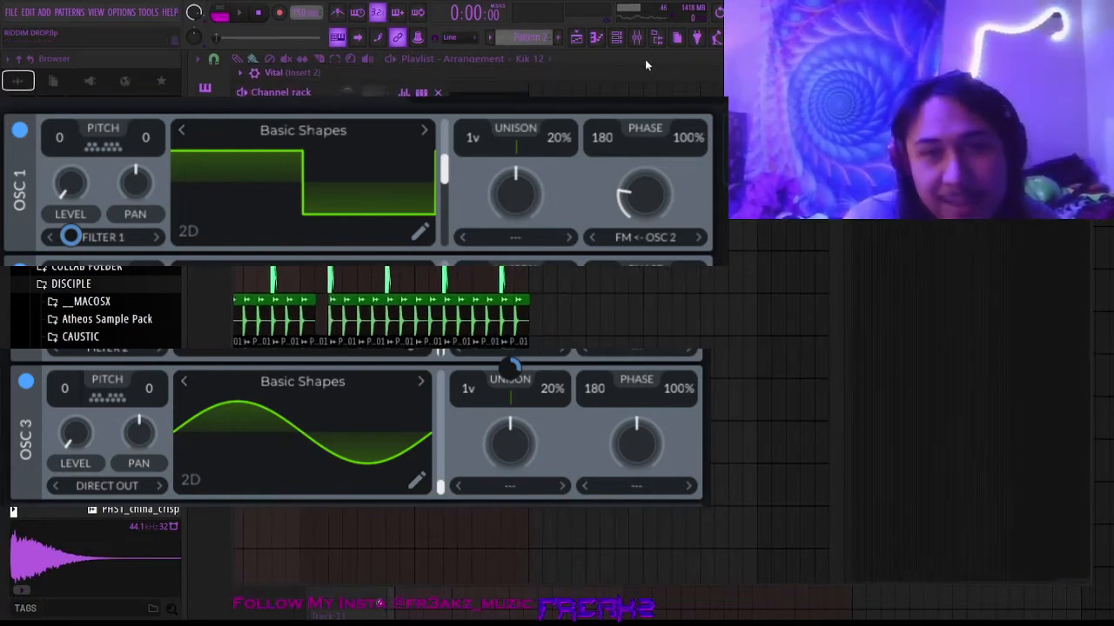
pyautogui.press('space')
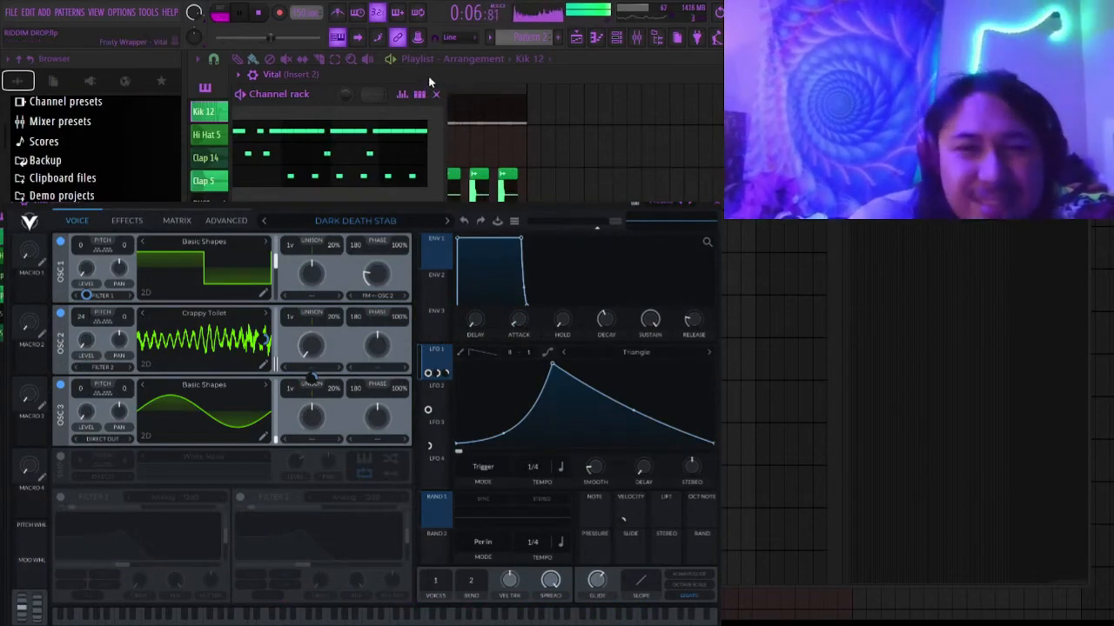
pyautogui.moveTo(428, 73); pyautogui.dragTo(423, 82)
pyautogui.press('space')
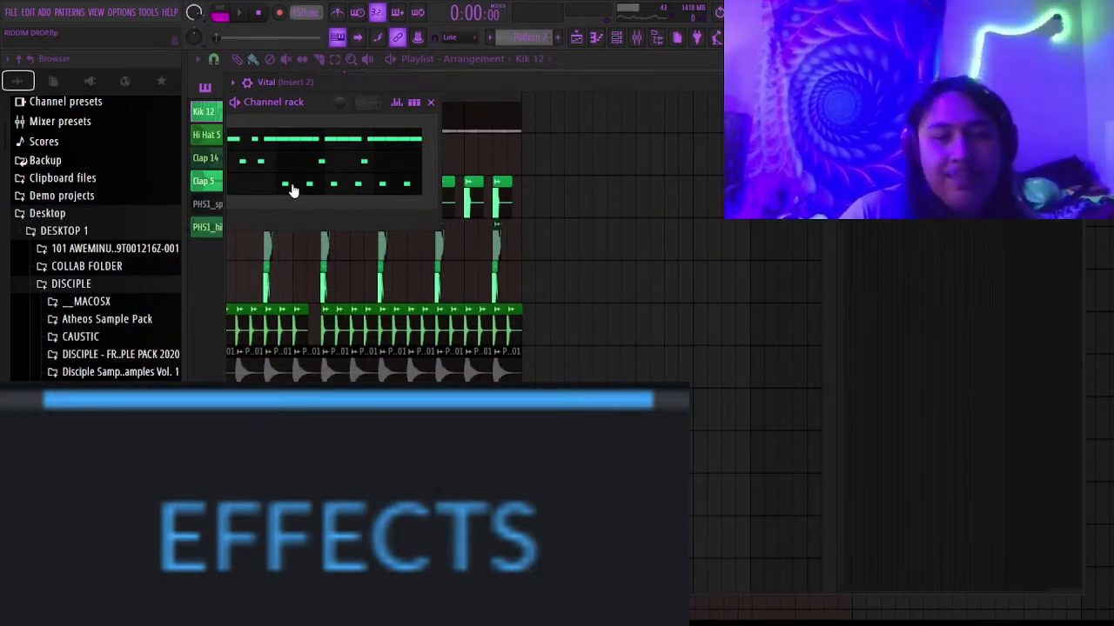
pyautogui.moveTo(387, 89); pyautogui.dragTo(395, 83)
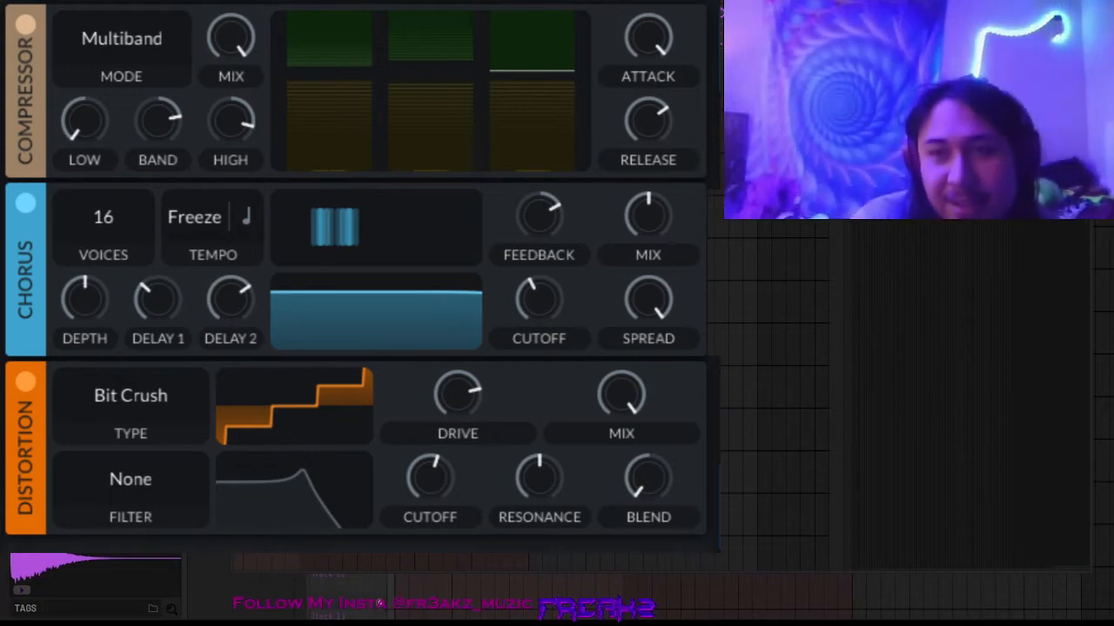
# Step: Close Vital, show the mixer and compare Insert 2 during playback with its effect slots bypassed and enabled
pyautogui.press('Escape')
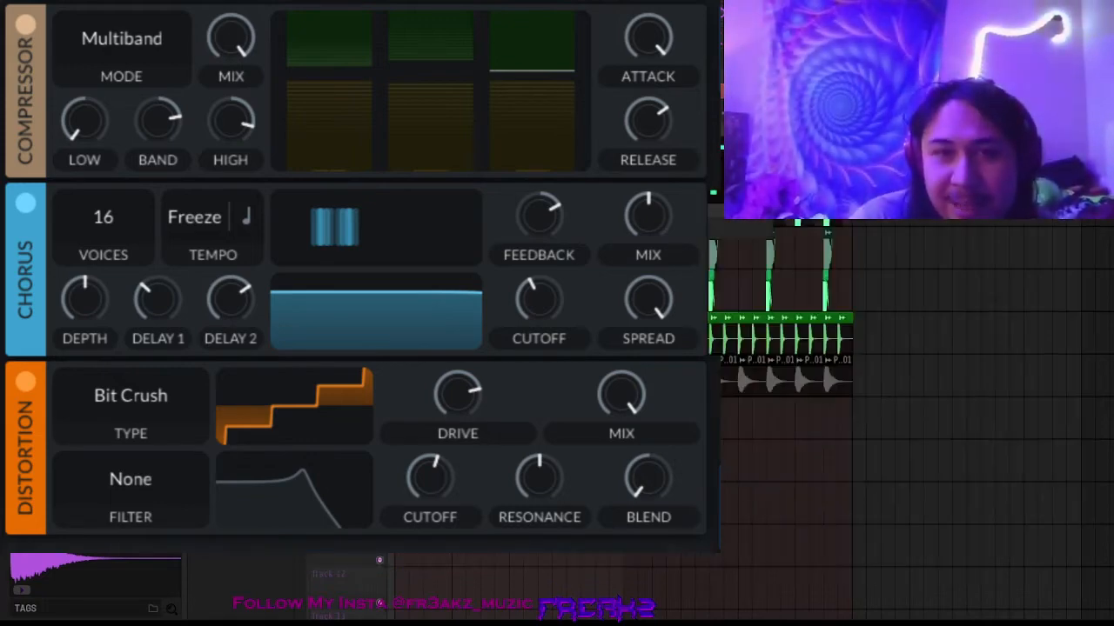
pyautogui.press('F9')
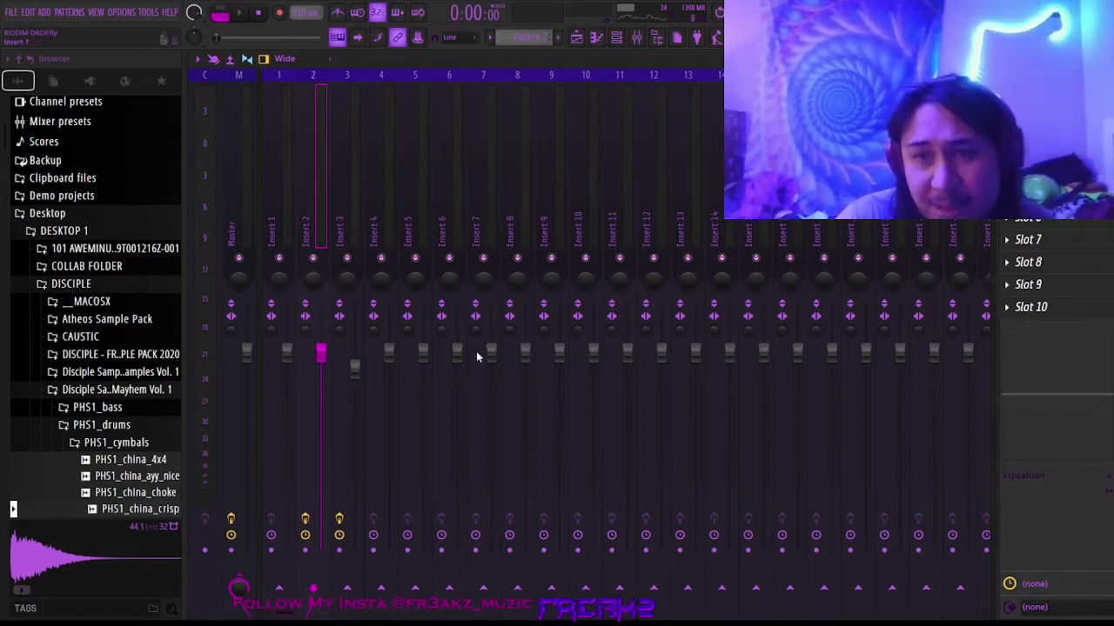
pyautogui.rightClick(315, 258)
pyautogui.click(304, 520)
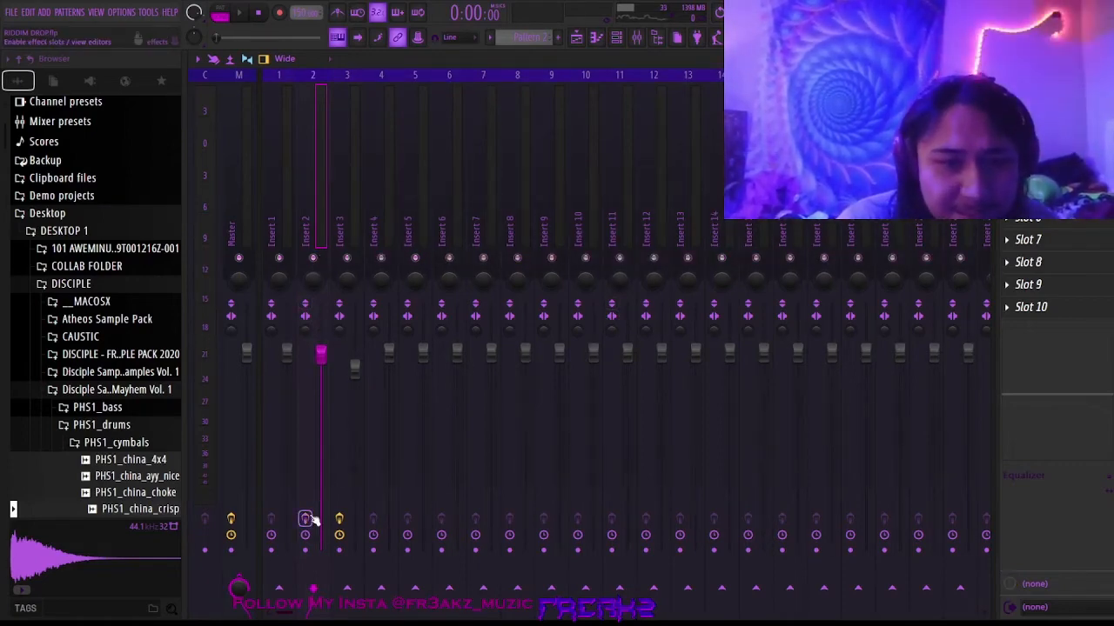
pyautogui.press('space')
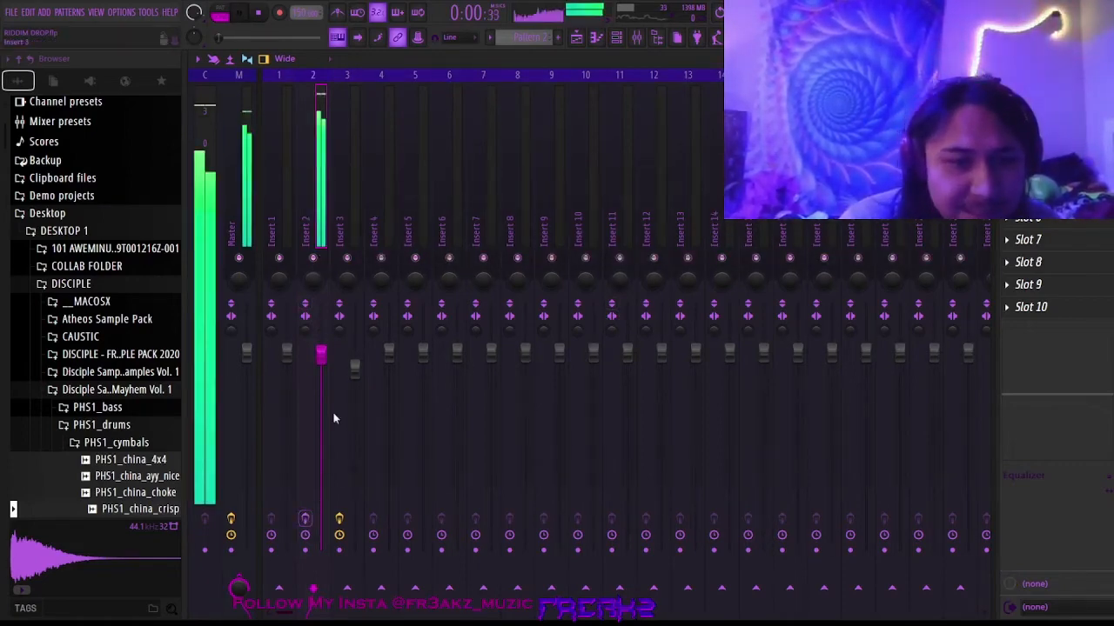
pyautogui.click(304, 519)
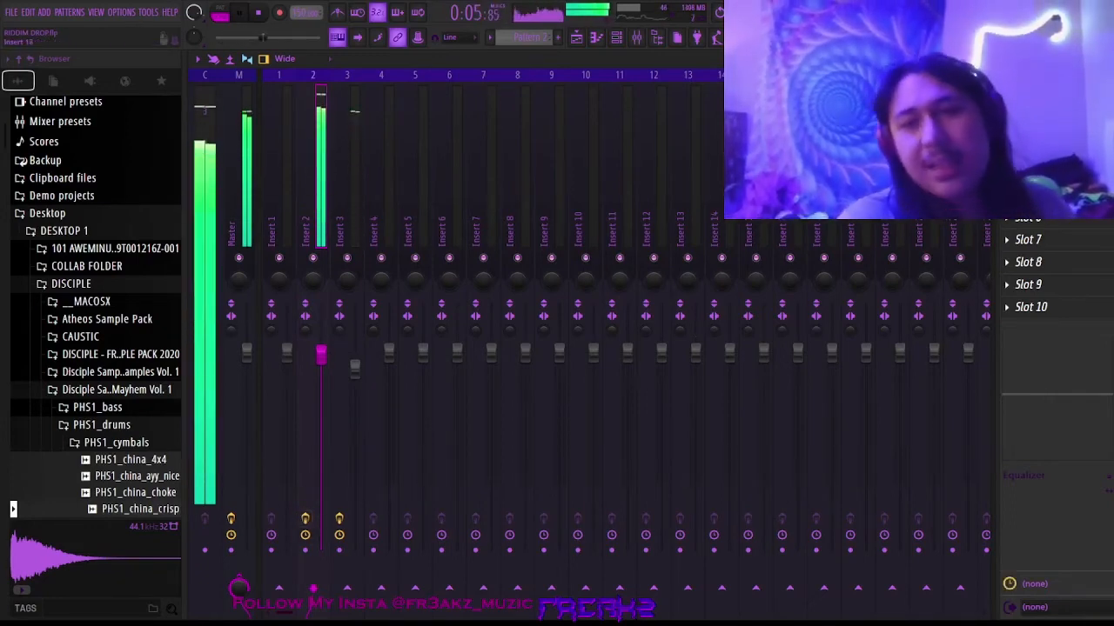
pyautogui.press('space')
# Step: Open and close OTT and Camel Phat 3 on Insert 2 to examine their settings
pyautogui.click(1035, 104)
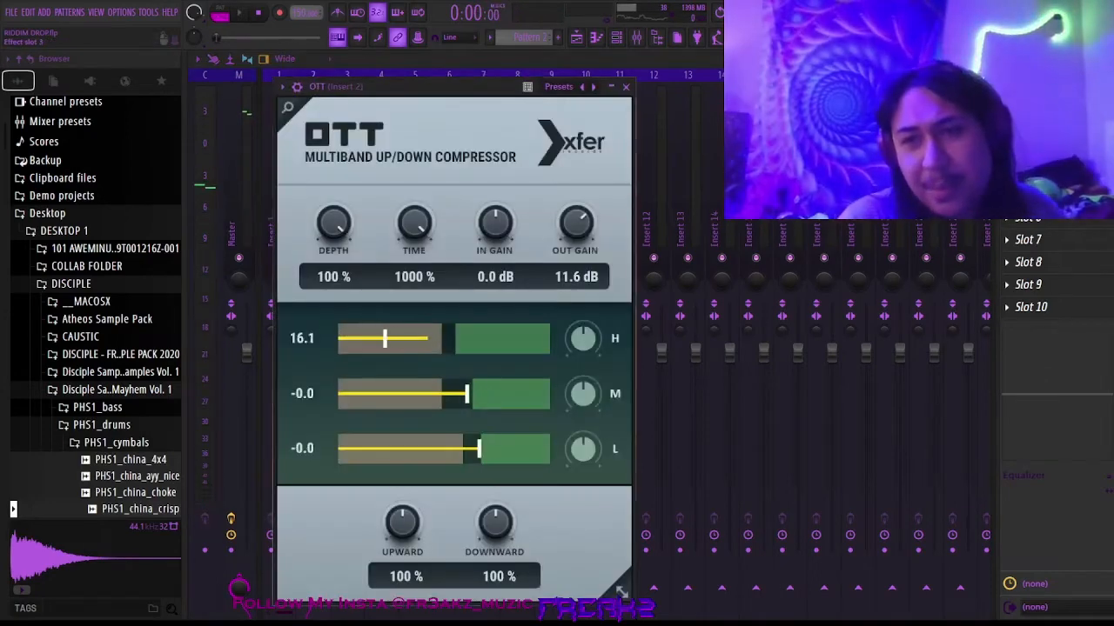
pyautogui.click(1035, 104)
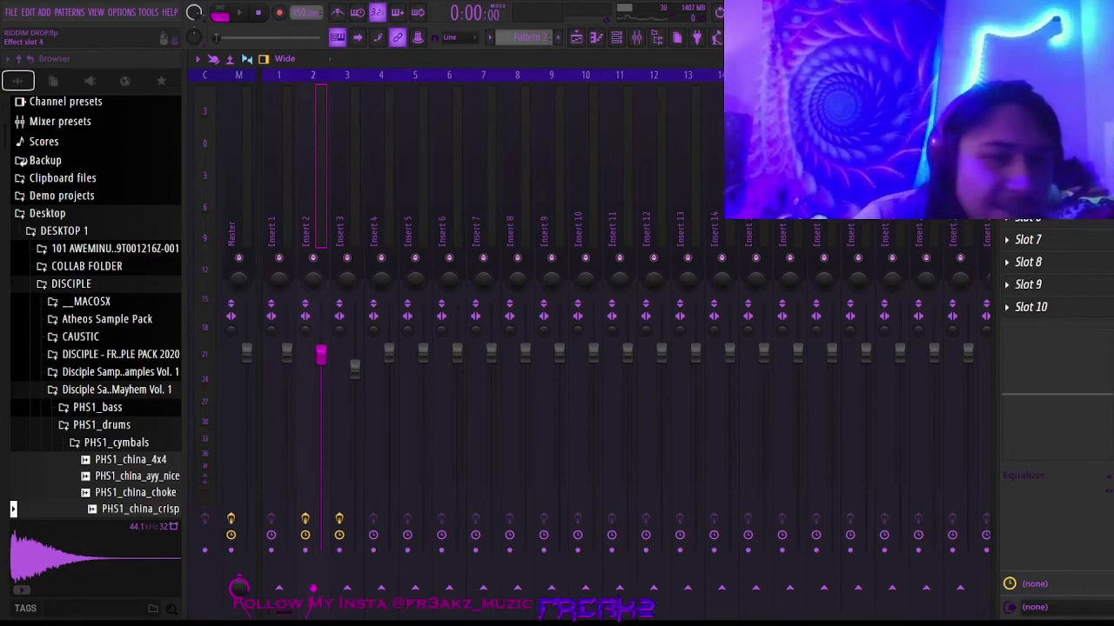
pyautogui.click(1044, 171)
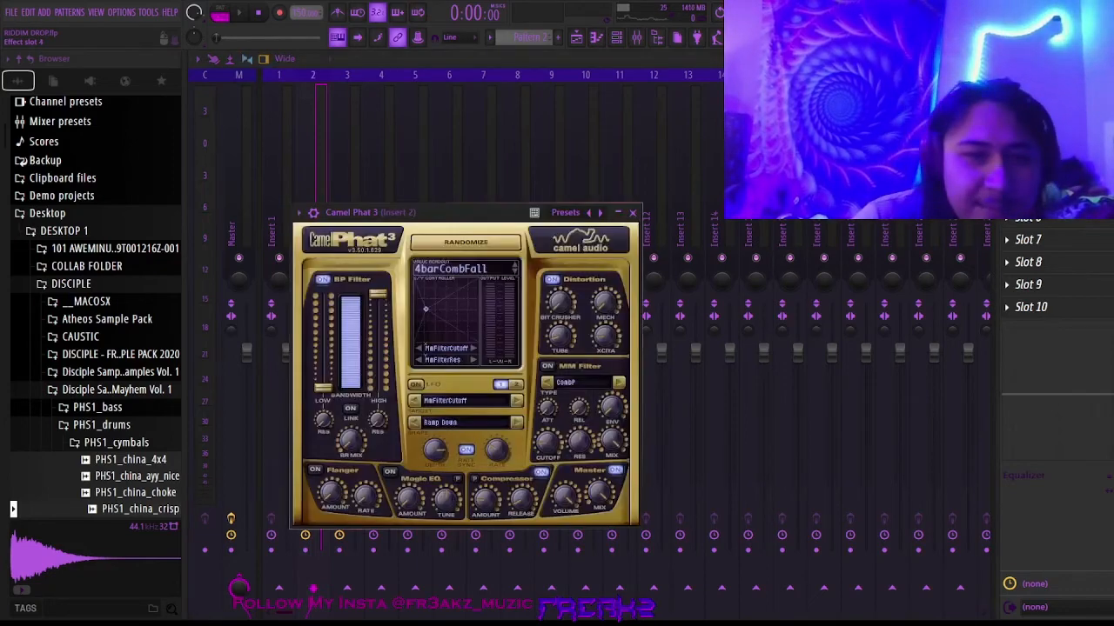
pyautogui.click(632, 213)
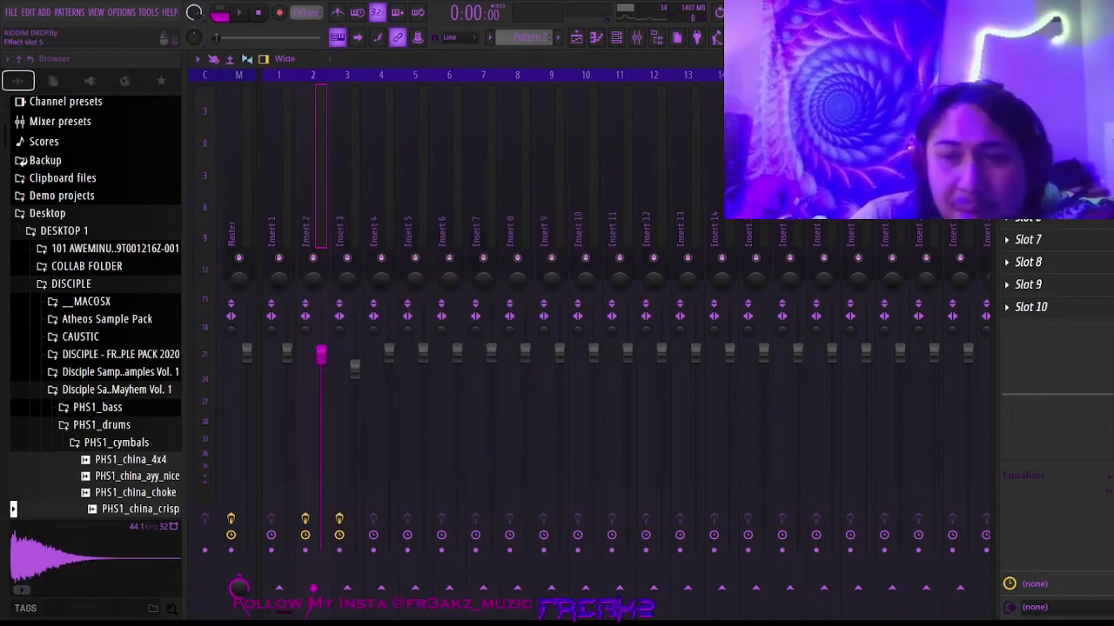
# Step: Open the Pro-R reverb on Insert 2, audition a changed mix amount during playback and undo that change
pyautogui.click(1040, 194)
pyautogui.moveTo(723, 231); pyautogui.dragTo(673, 73)
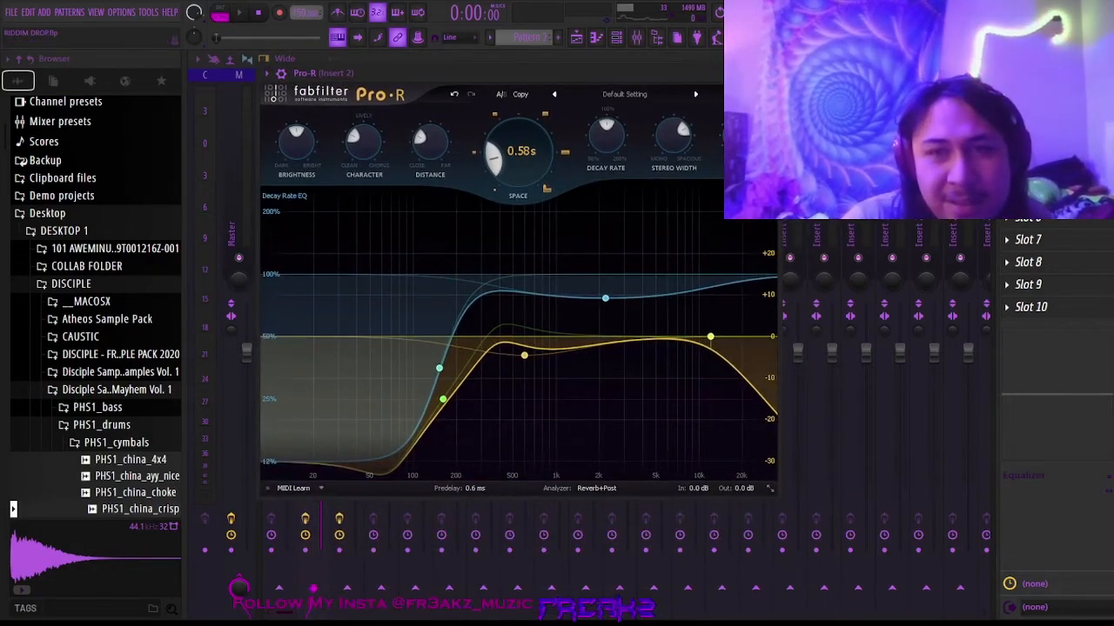
pyautogui.moveTo(742, 139); pyautogui.dragTo(742, 87)
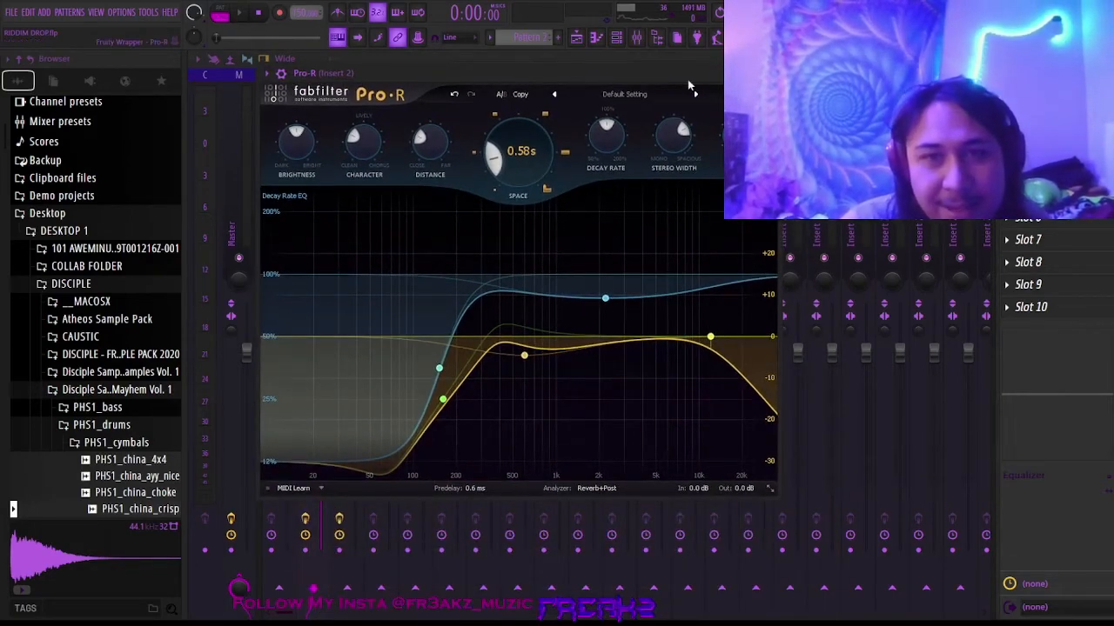
pyautogui.press('space')
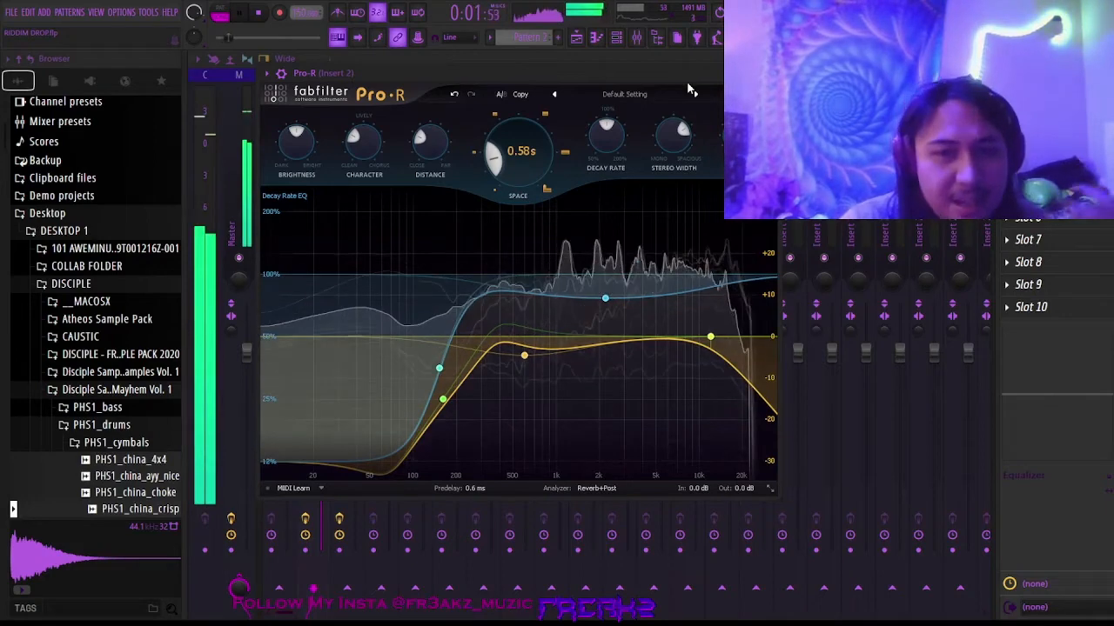
pyautogui.press('space')
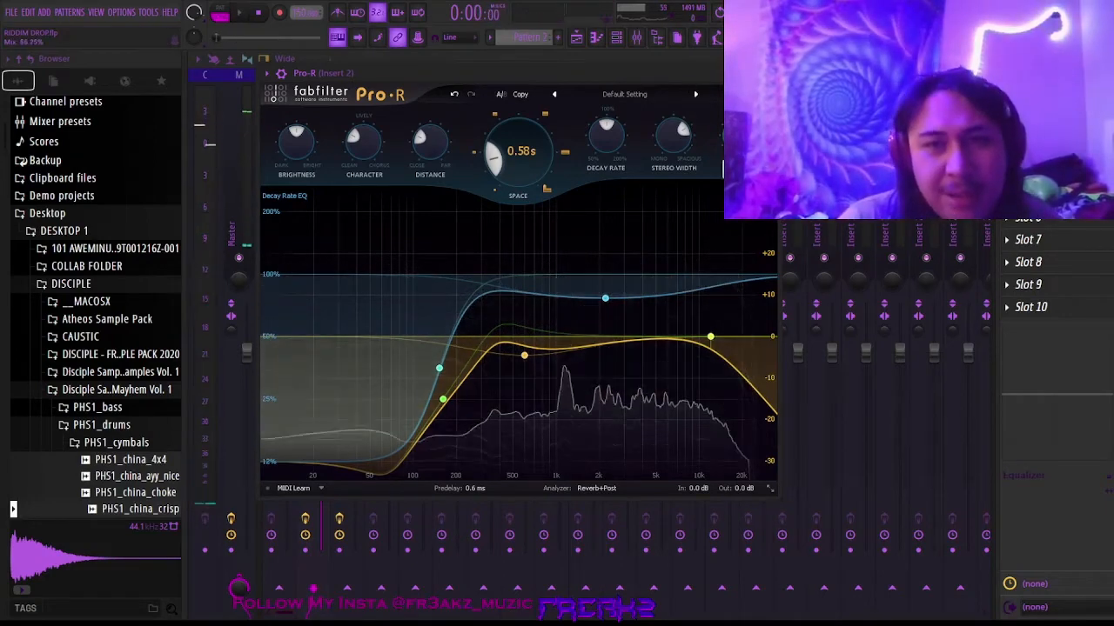
pyautogui.hotkey('ctrl', 'z')
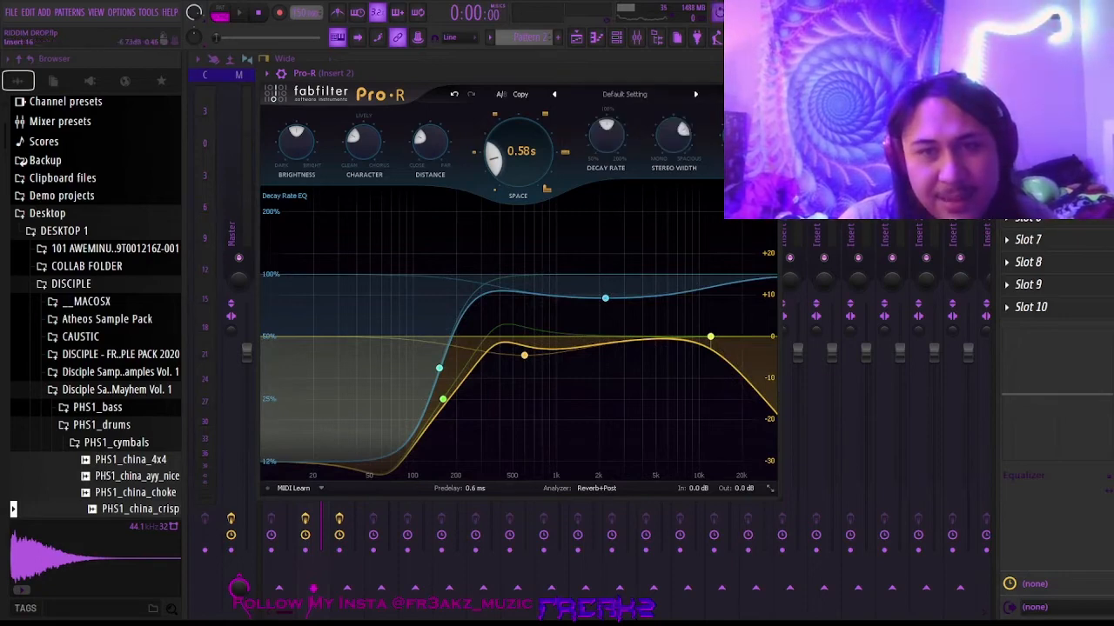
# Step: Play the drop with the restored reverb mix and close Pro-R
pyautogui.press('space')
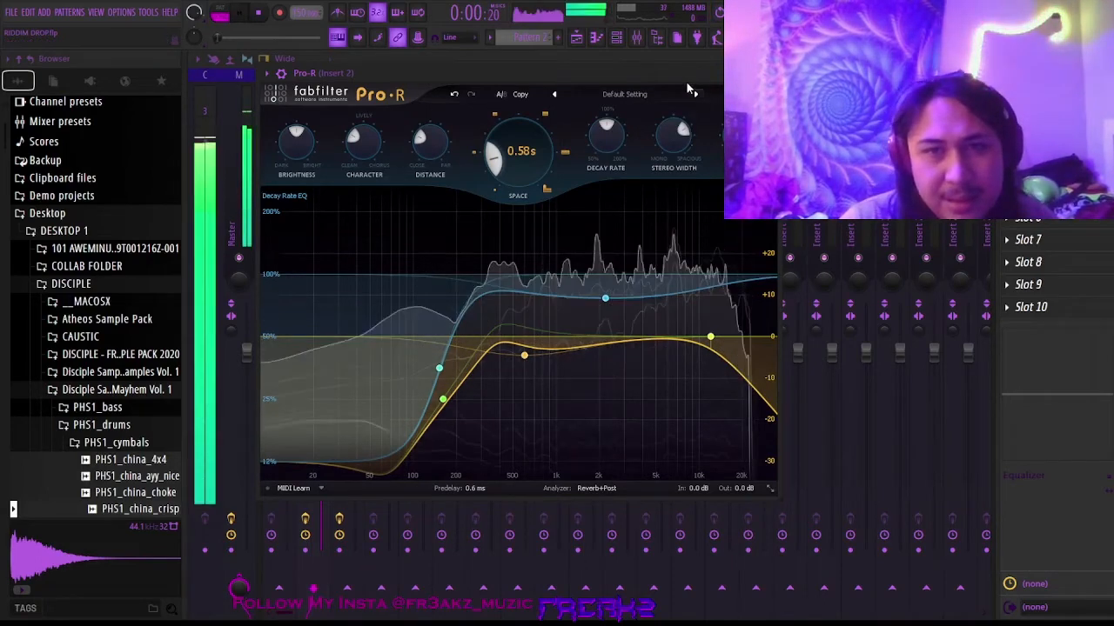
pyautogui.click(769, 74)
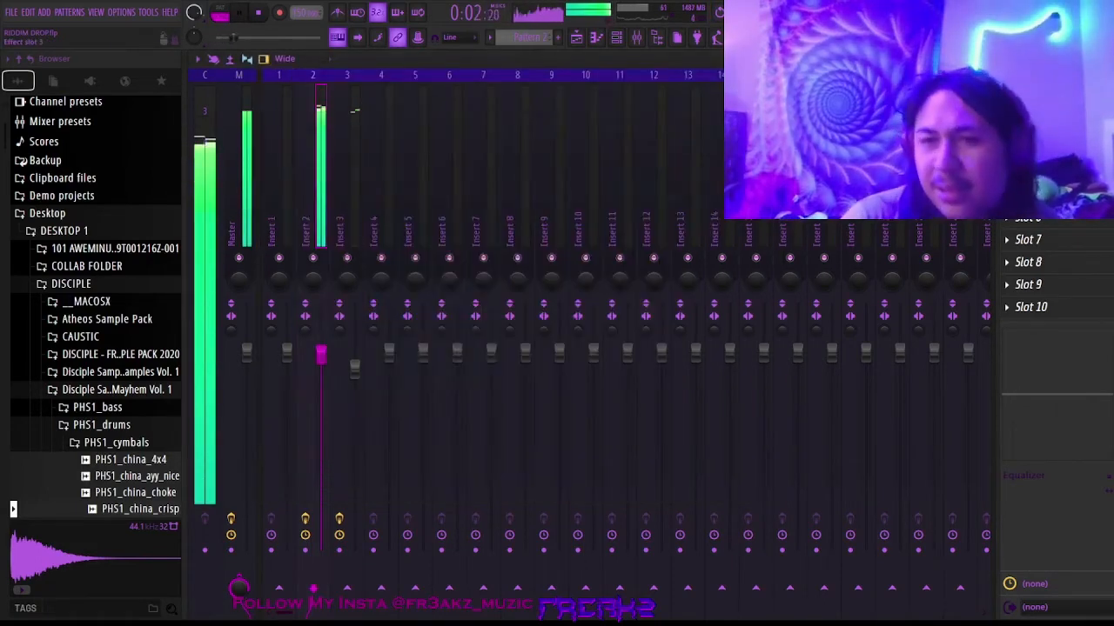
pyautogui.press('space')
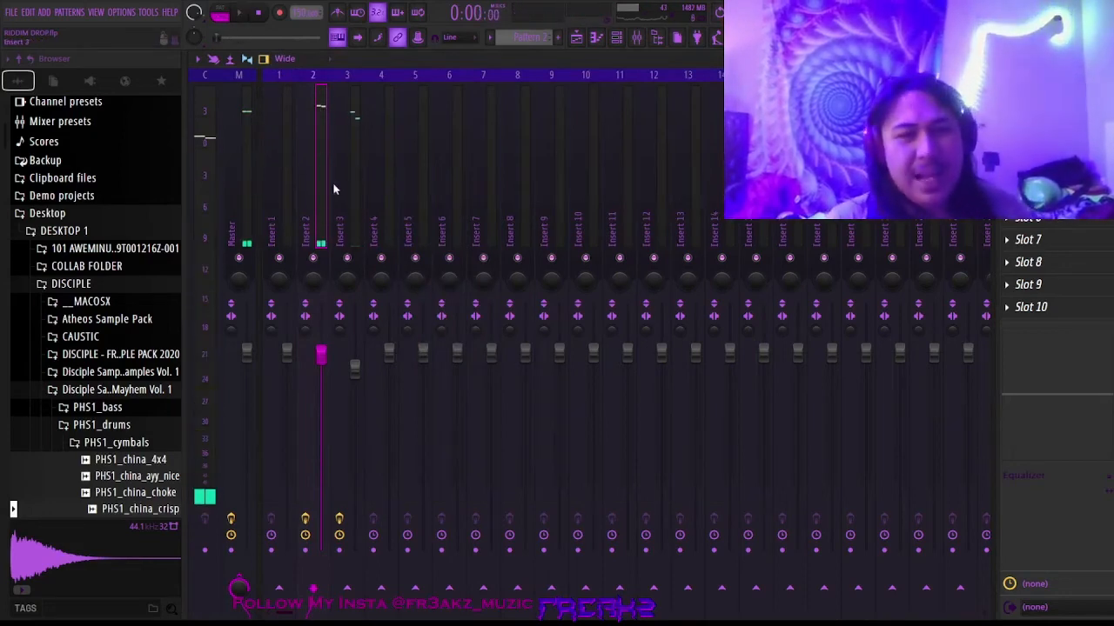
# Step: Select Insert 3, audition the drop and check the Vital channels' mixer routing in the channel rack before reselecting Insert 2
pyautogui.click(357, 183)
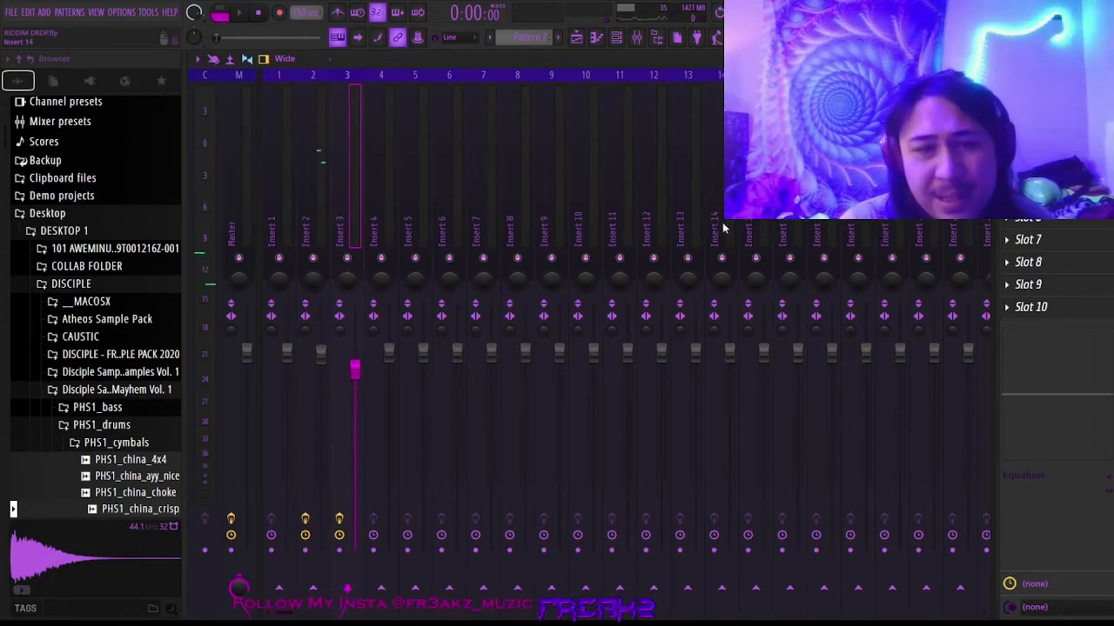
pyautogui.press('space')
pyautogui.press('space')
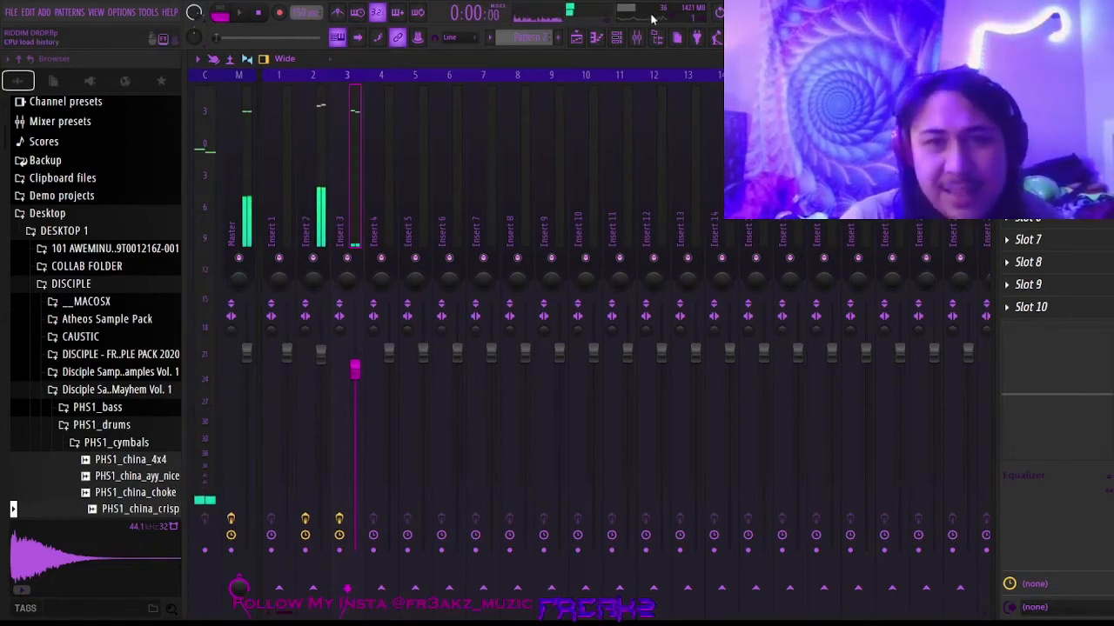
pyautogui.click(619, 41)
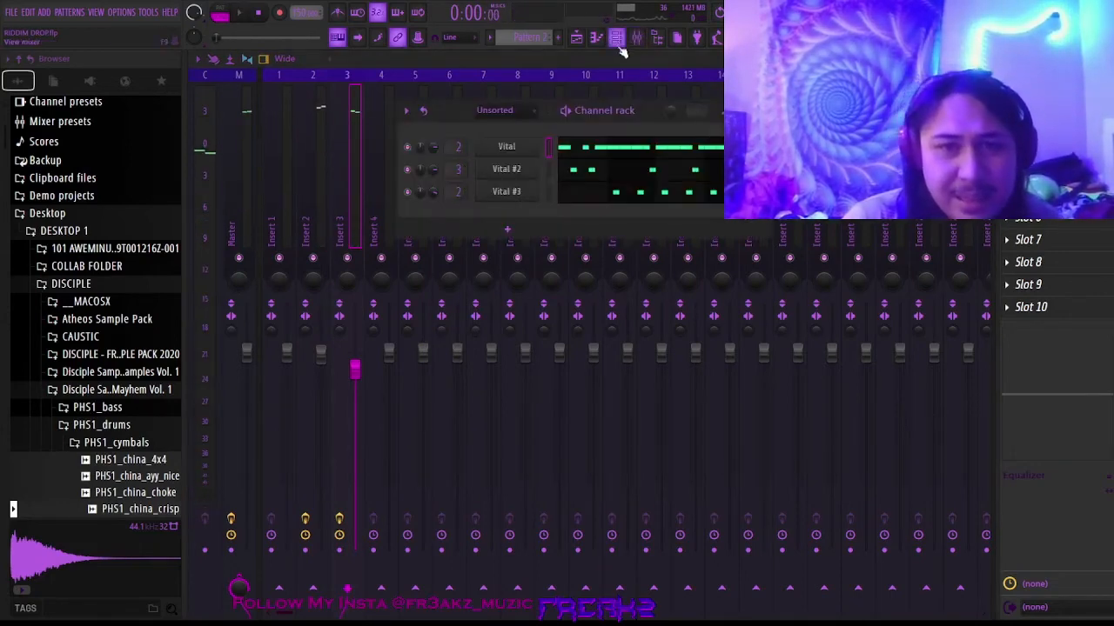
pyautogui.click(302, 140)
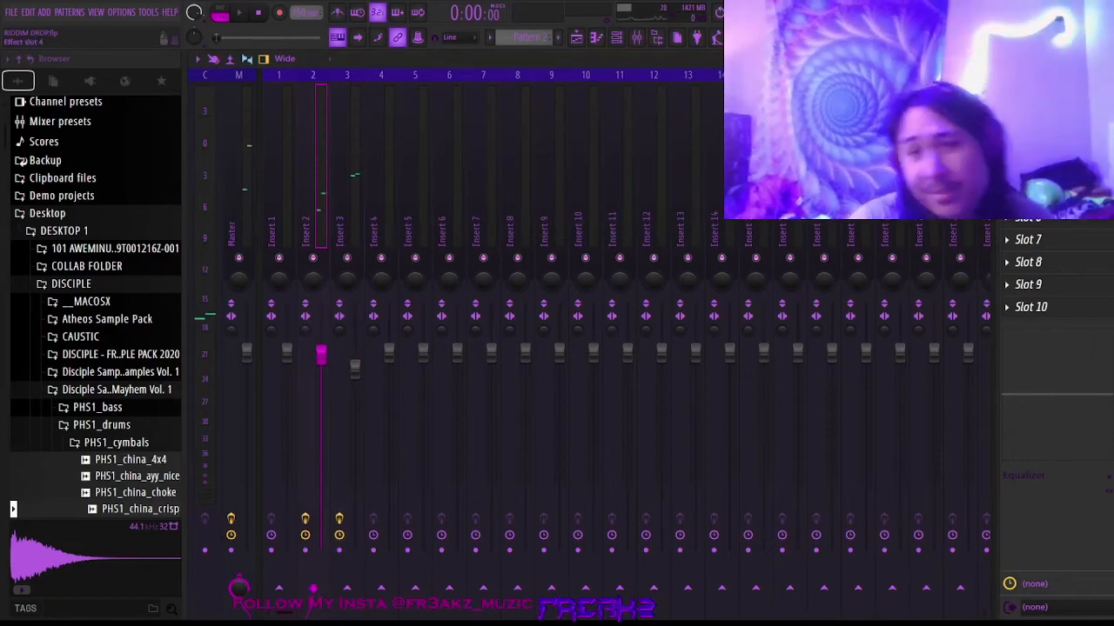
# Step: Hide the mixer and channel rack to show only the playlist, and play the complete drop
pyautogui.press('F9')
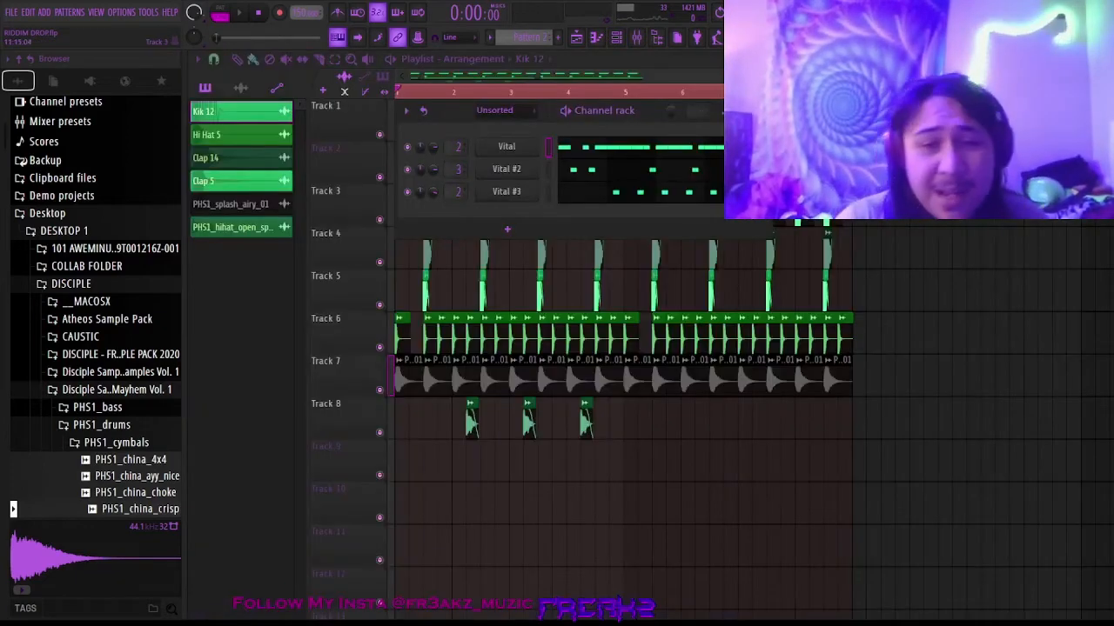
pyautogui.press('F6')
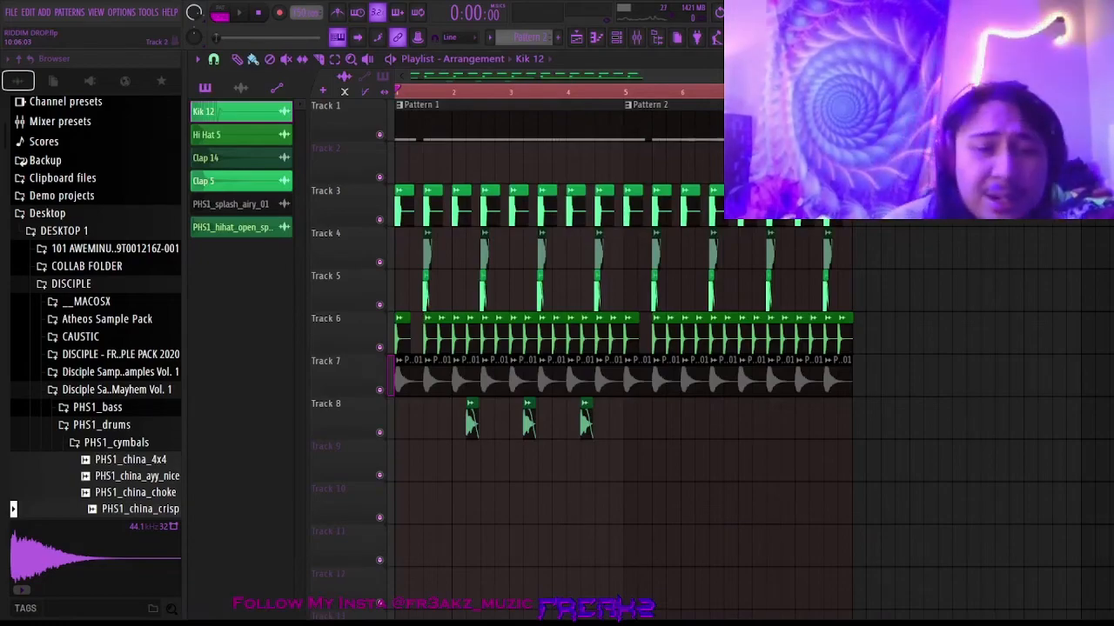
pyautogui.press('space')
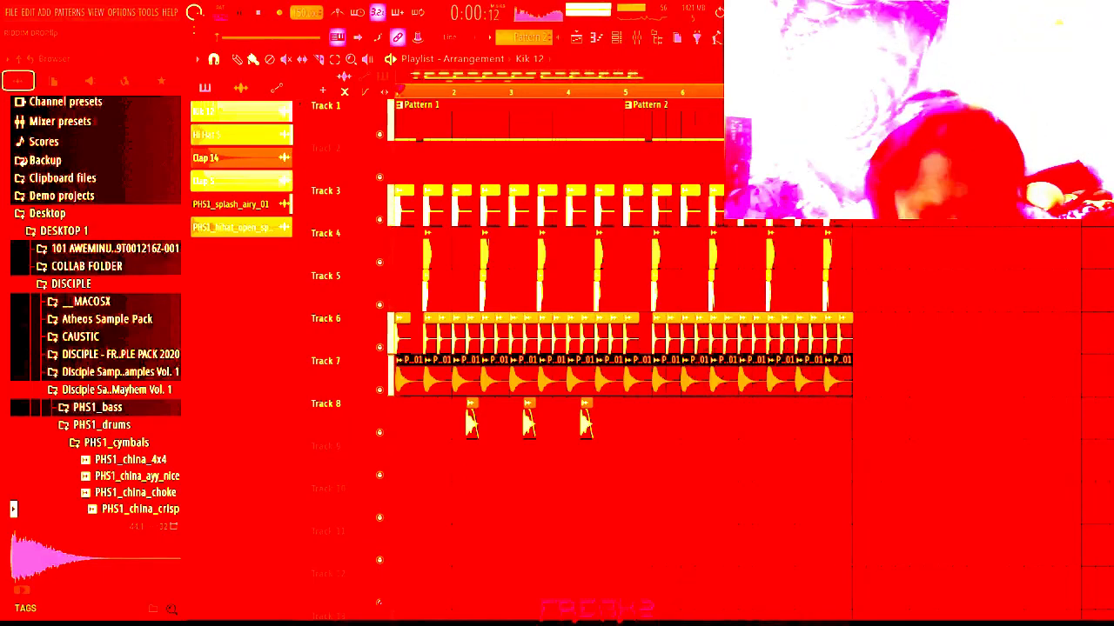
pyautogui.press('space')
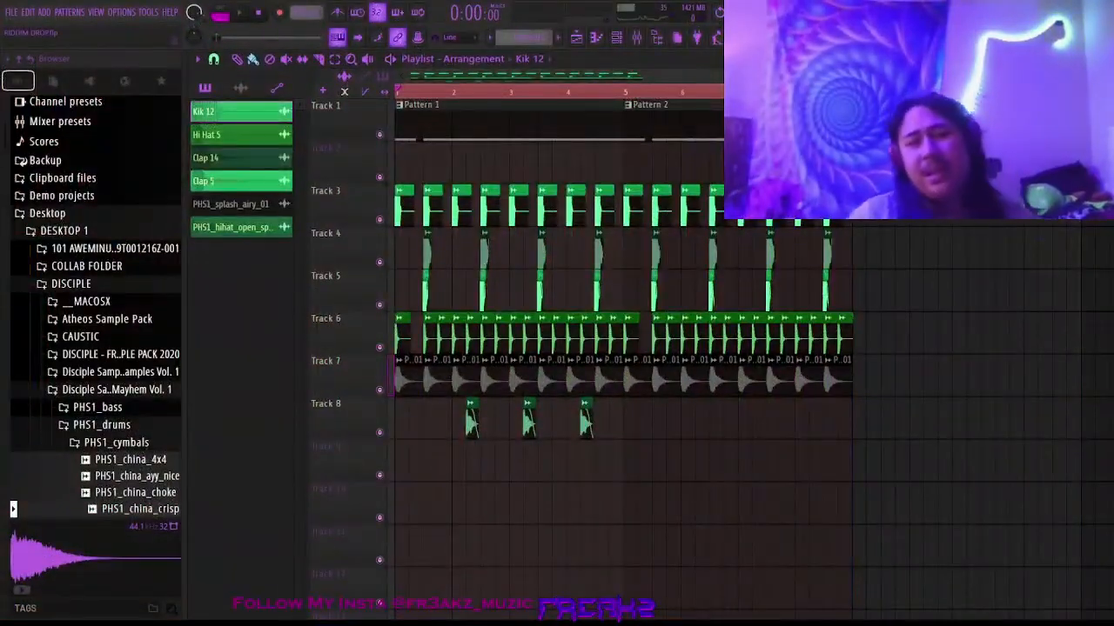